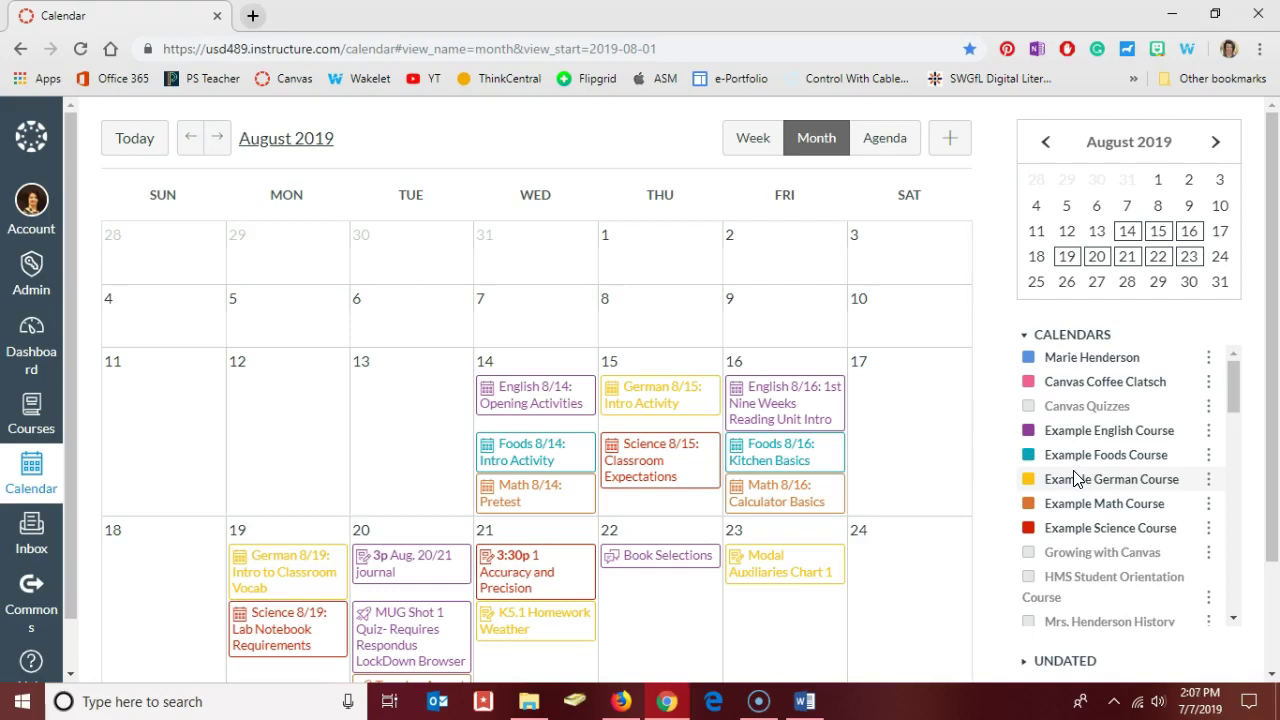
Step: Toggle the Canvas Coffee Clatsch calendar's visibility off and on, and view its course color choices without applying a change
click(1076, 477)
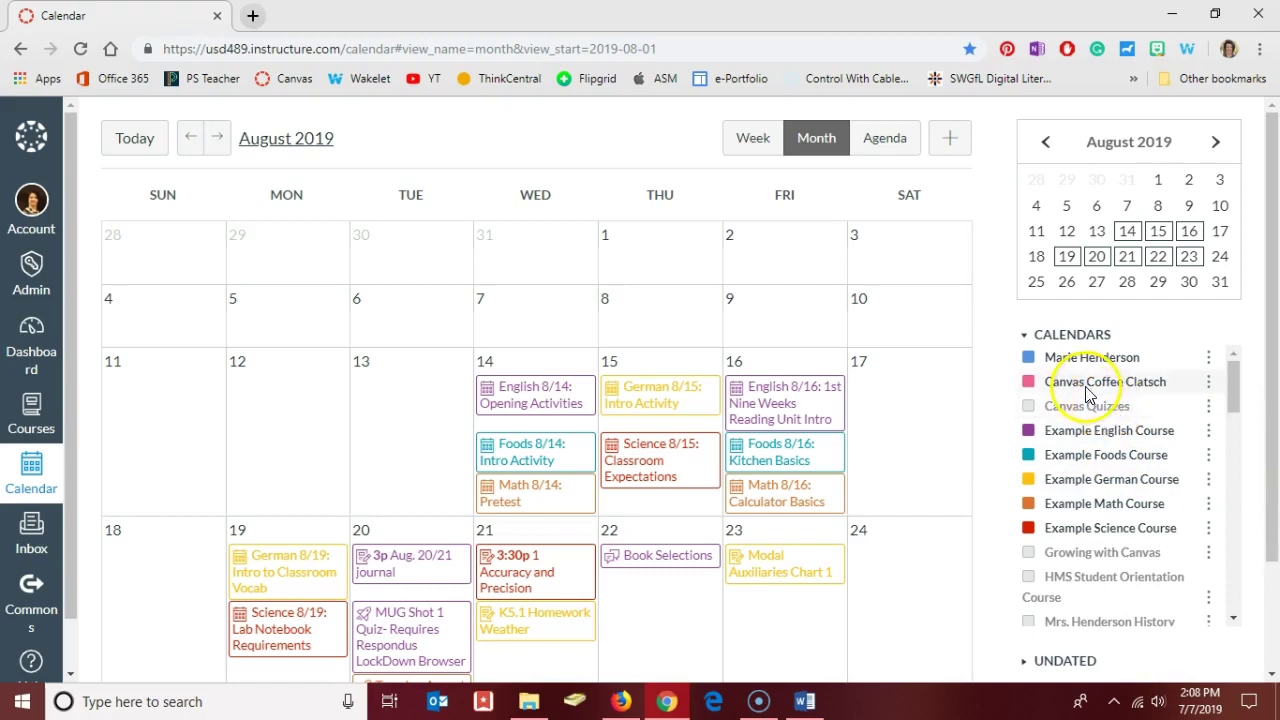
click(1032, 384)
click(1032, 384)
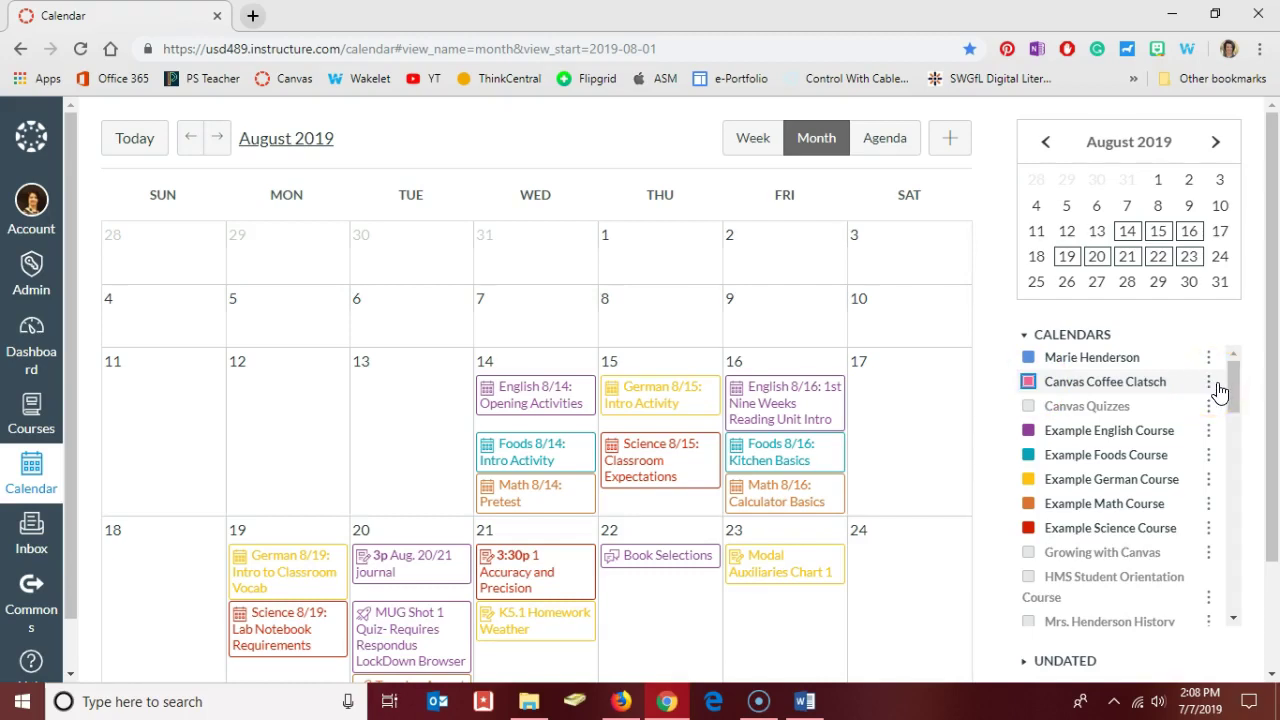
click(1207, 388)
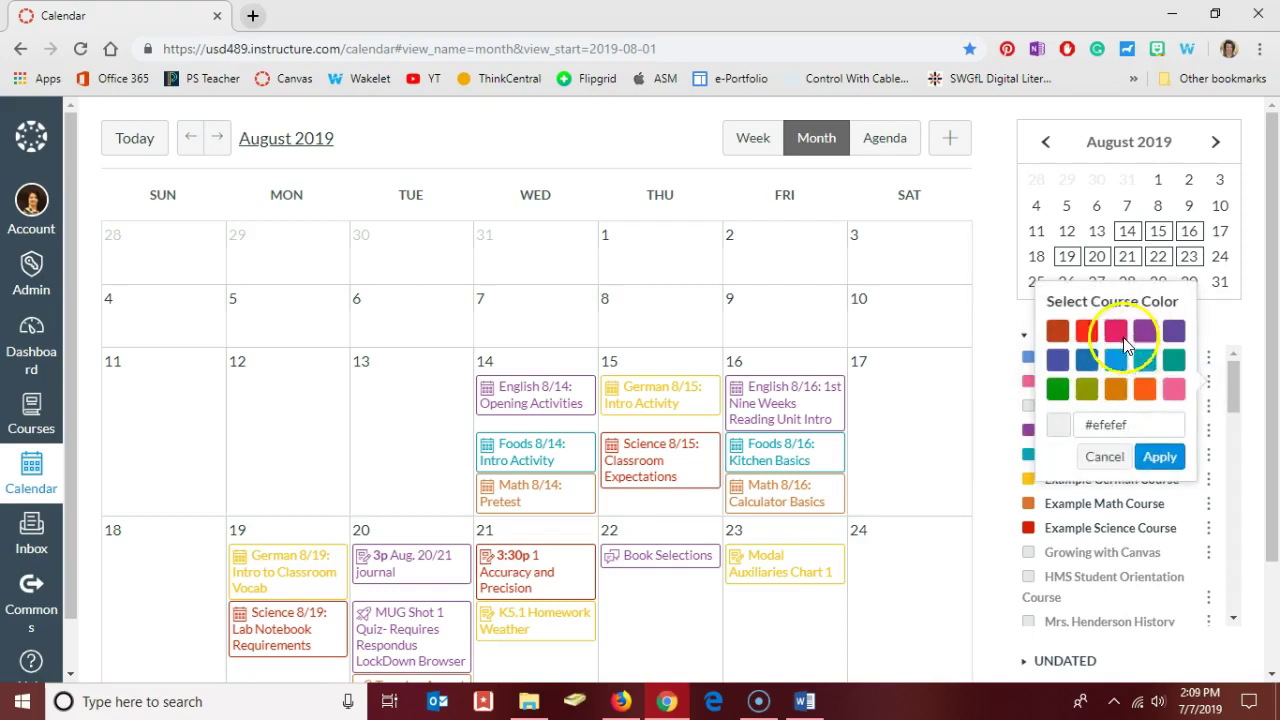
click(1155, 456)
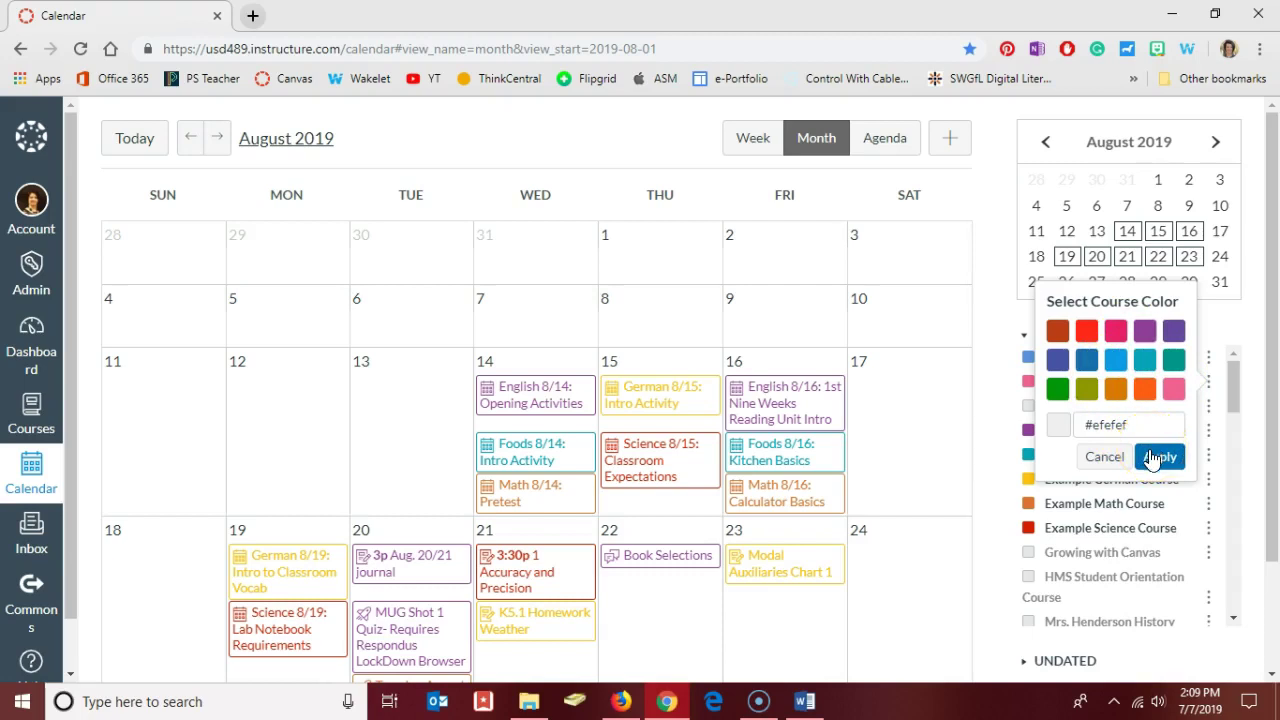
click(1104, 456)
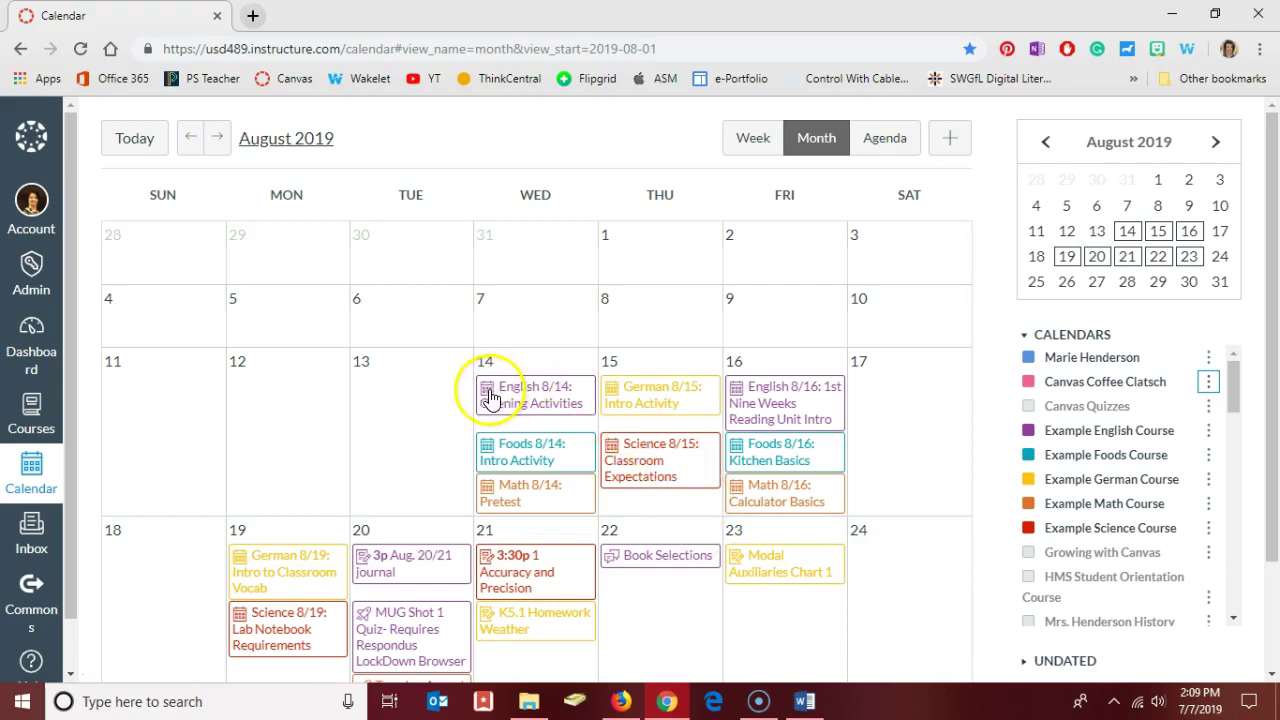
Step: Examine the August event tooltips and the full details of the "German 8/15: Intro Activity" event, and close the details
mouse_move(487, 402)
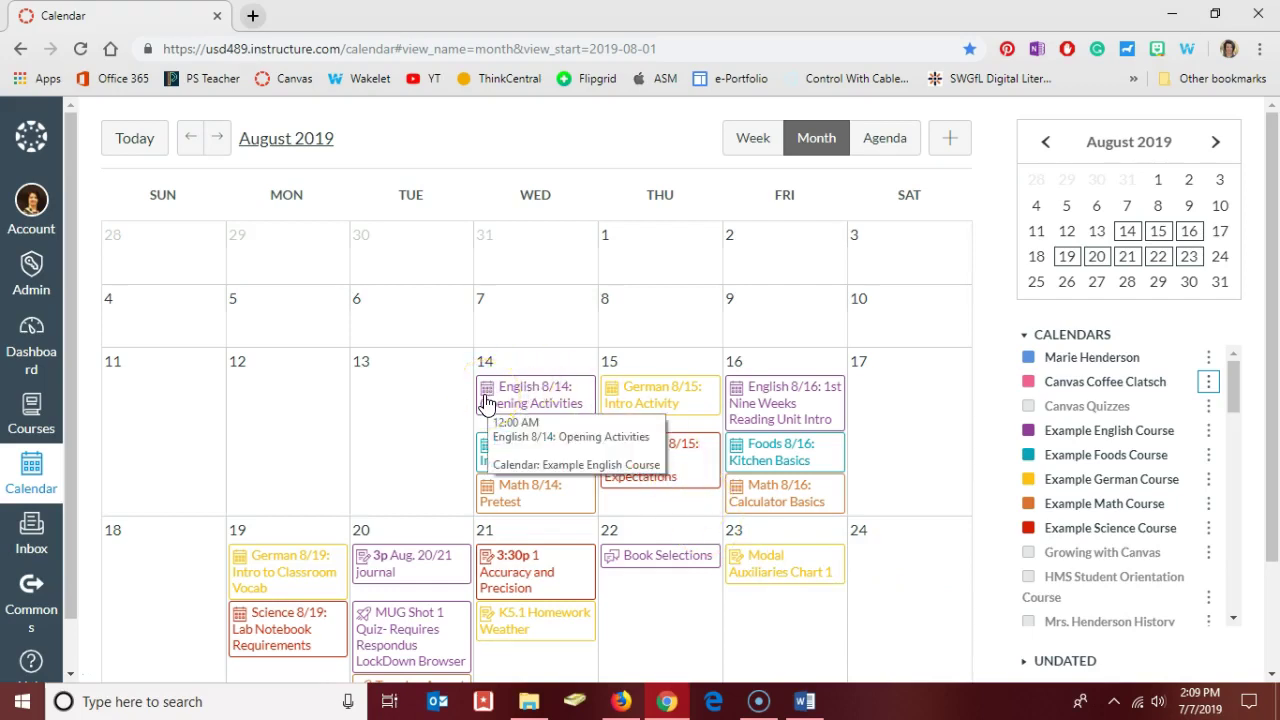
mouse_move(359, 565)
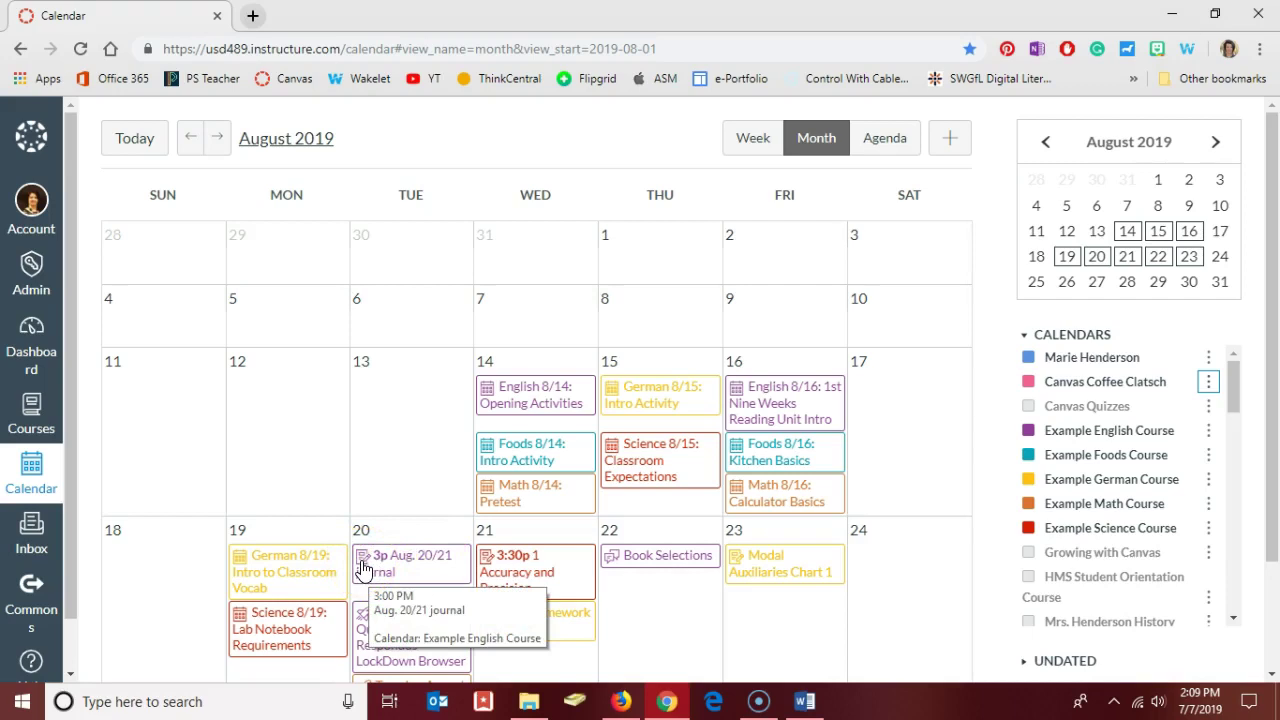
mouse_move(614, 568)
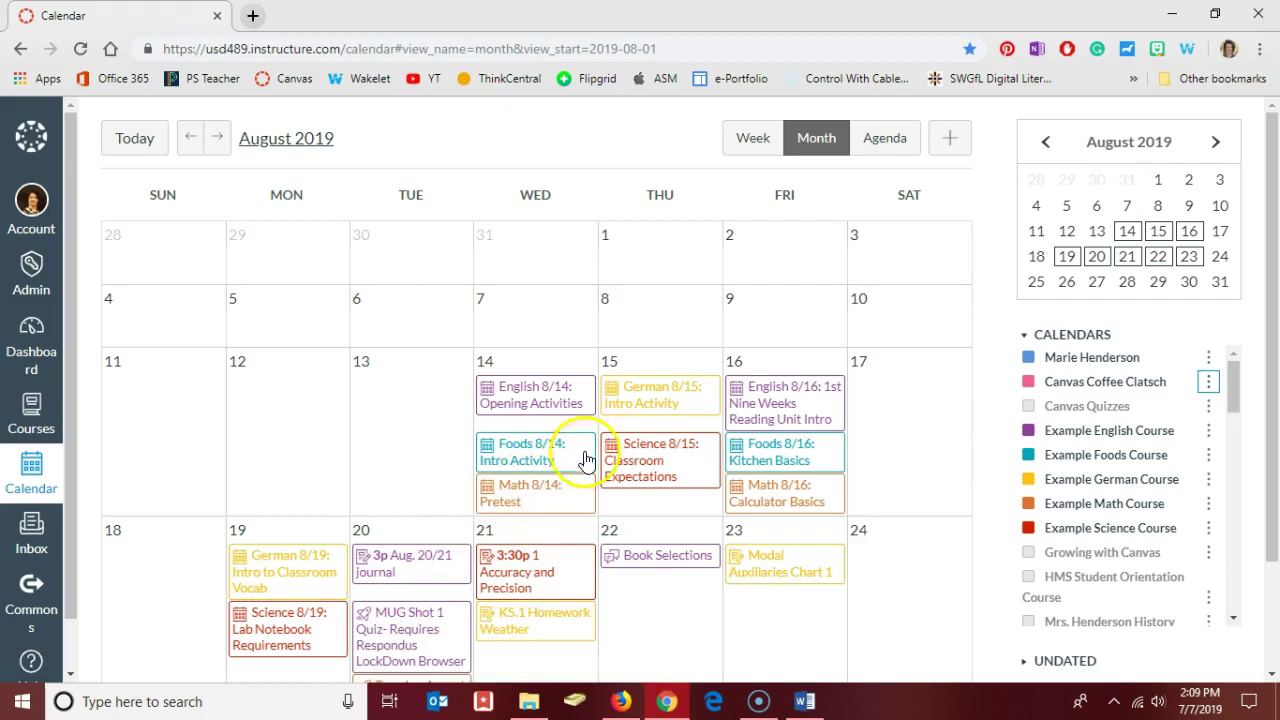
click(650, 408)
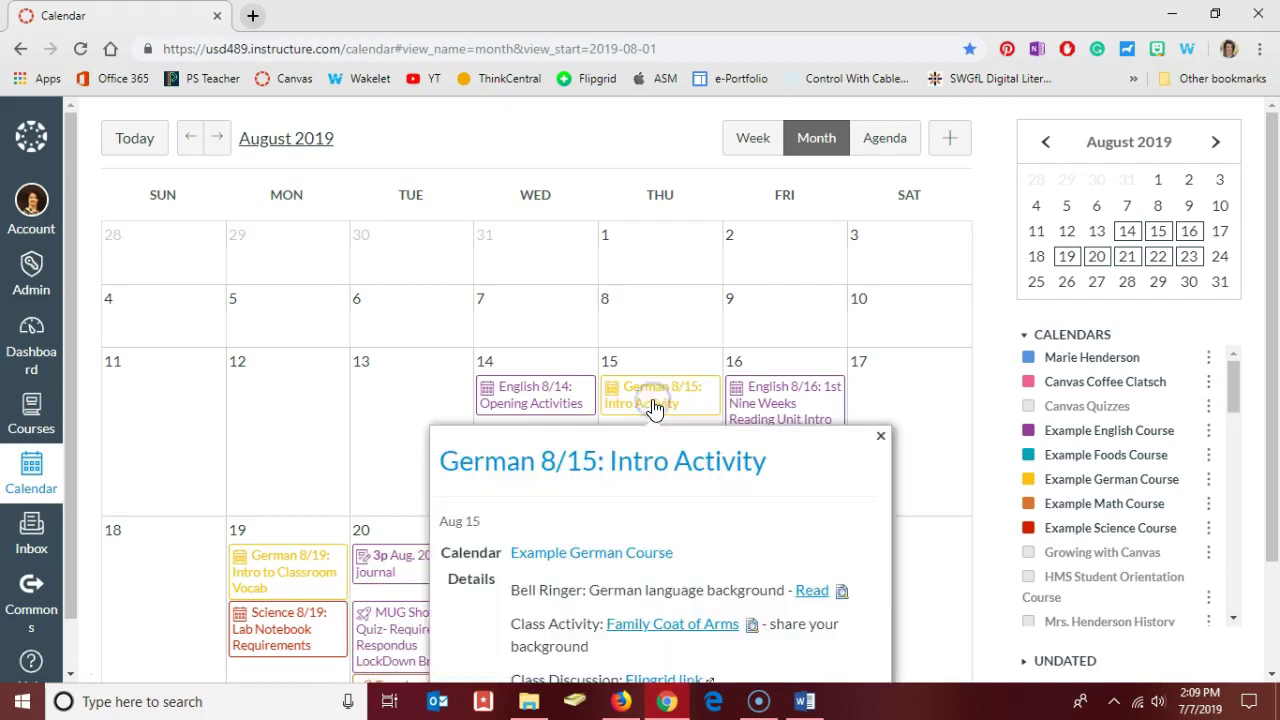
scroll(646, 486, down, 1)
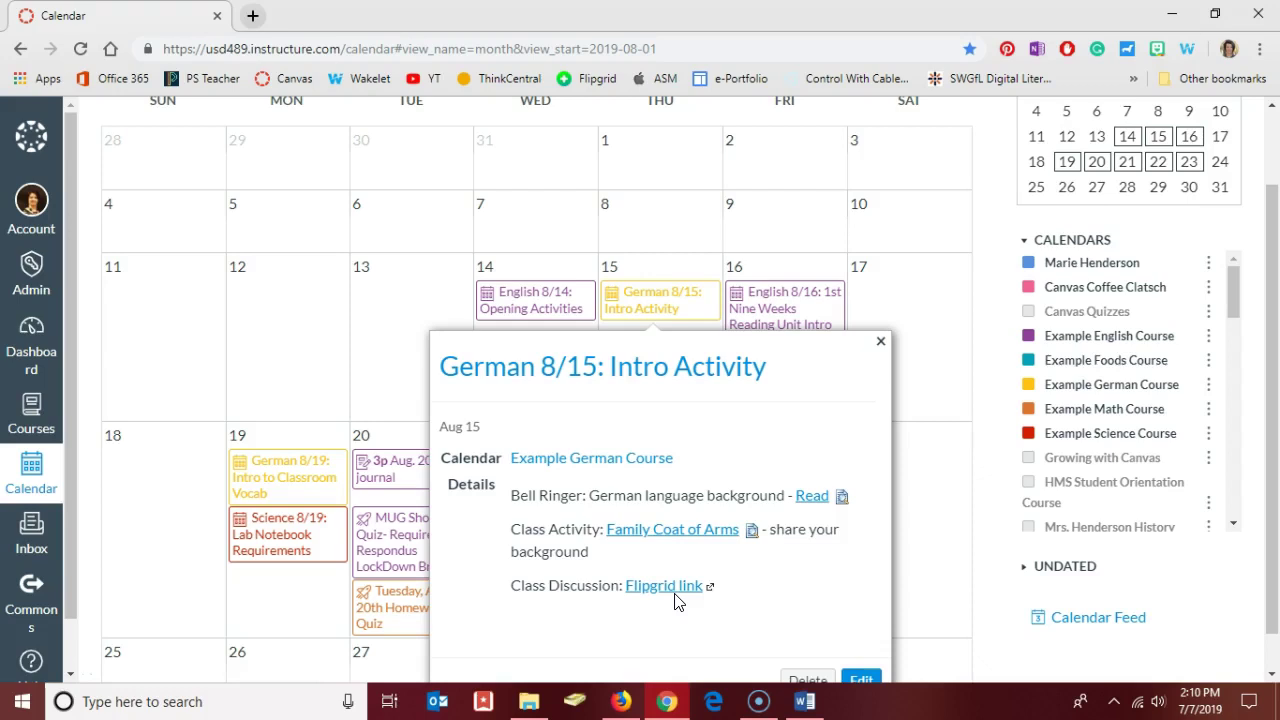
click(882, 344)
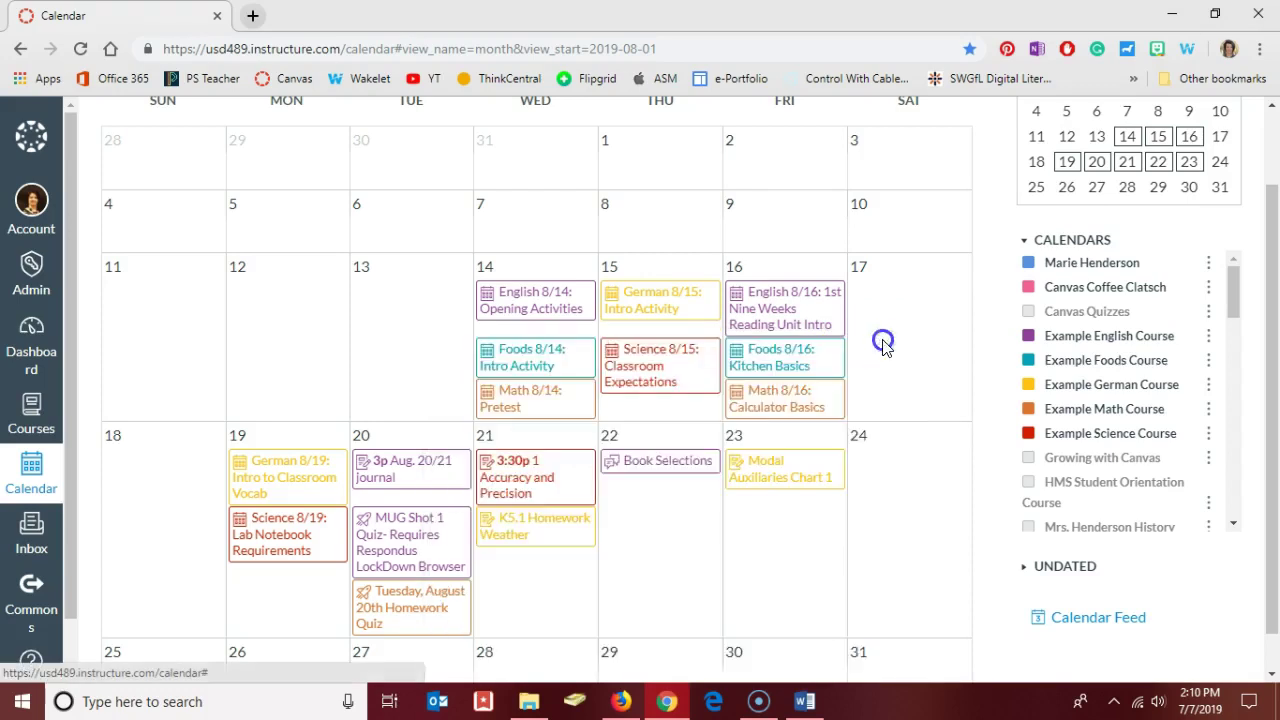
Step: Start a new calendar event on August 22, 2019 with the title "Math 8/22: Linear Equations"
click(645, 512)
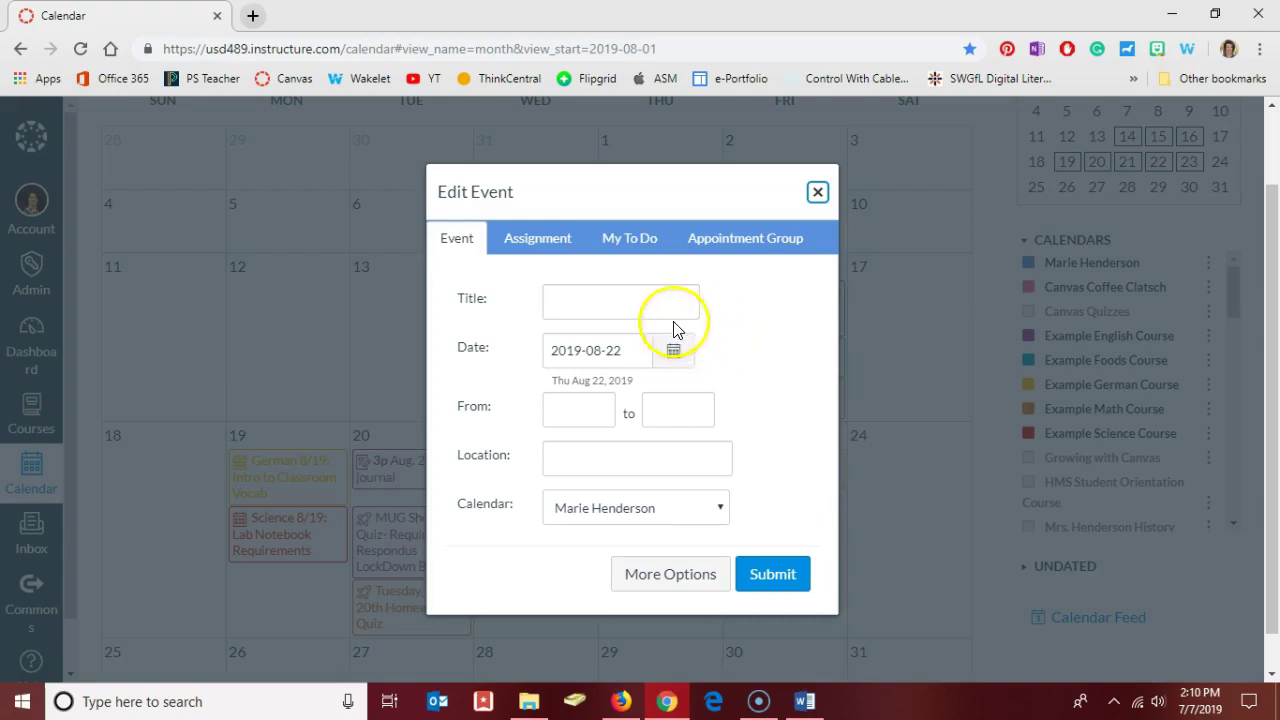
click(551, 304)
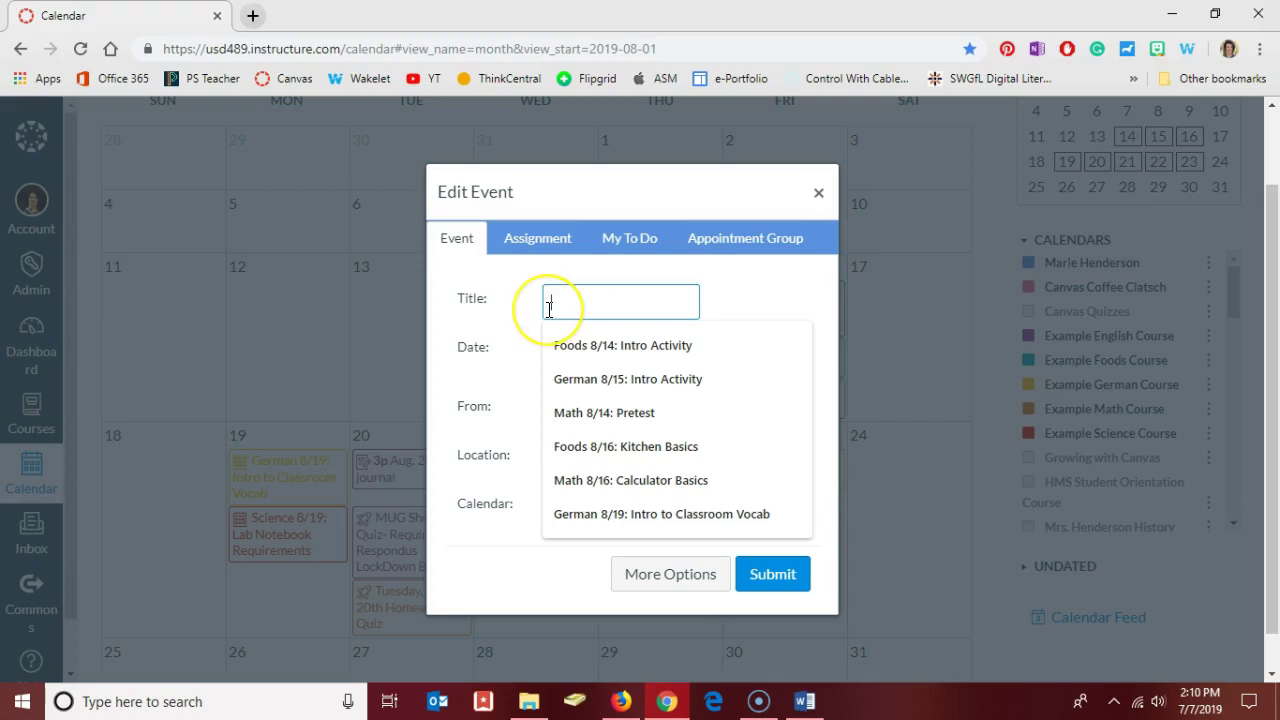
text(Ma)
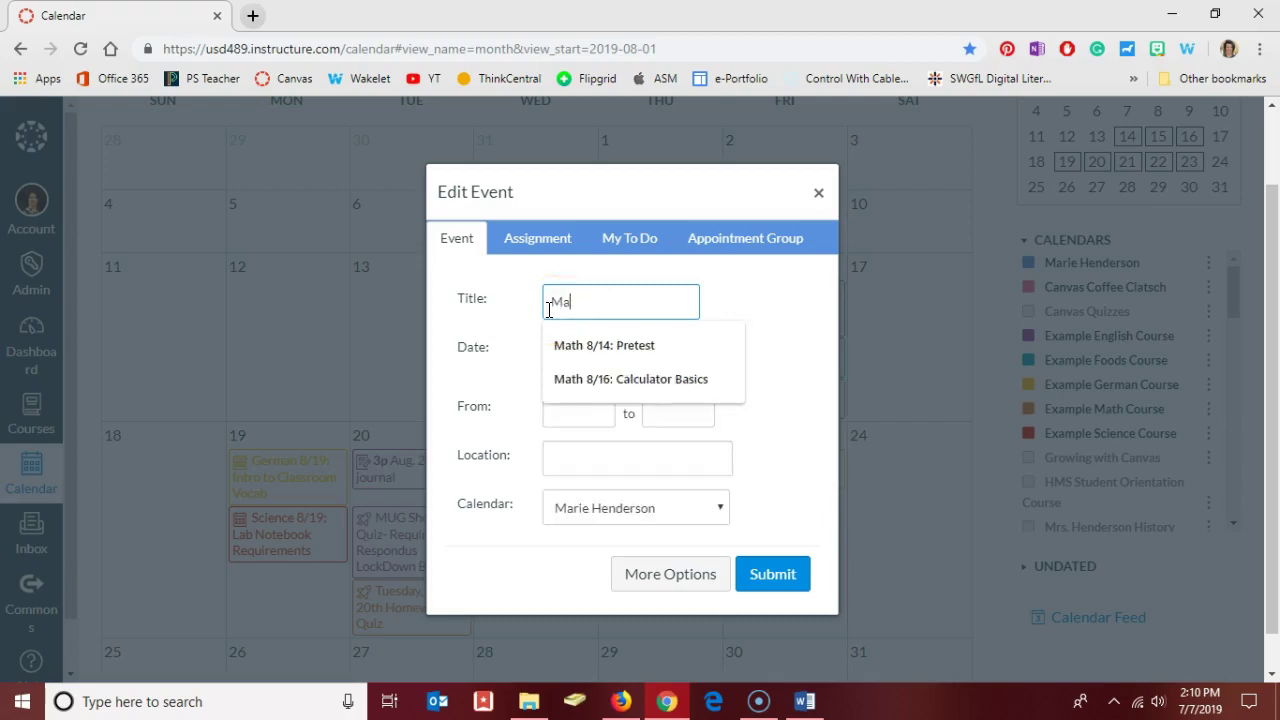
text(th 8/22)
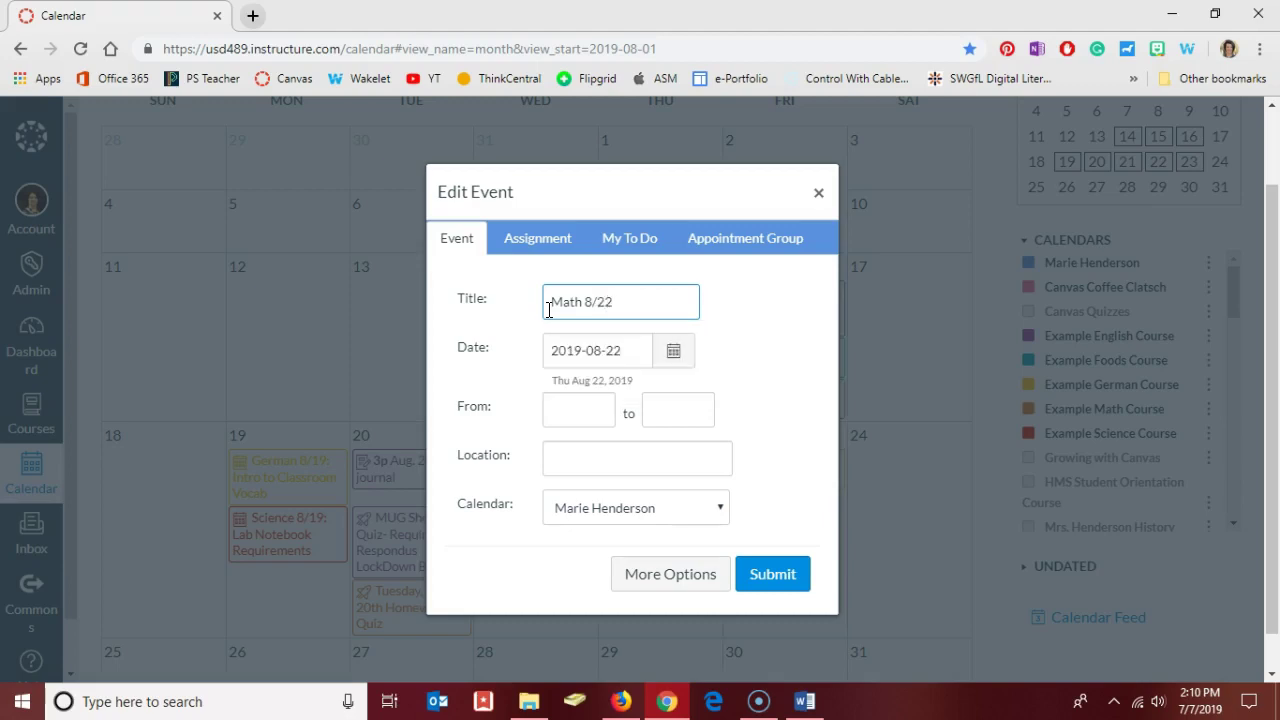
text(:)
text(Linear Equations)
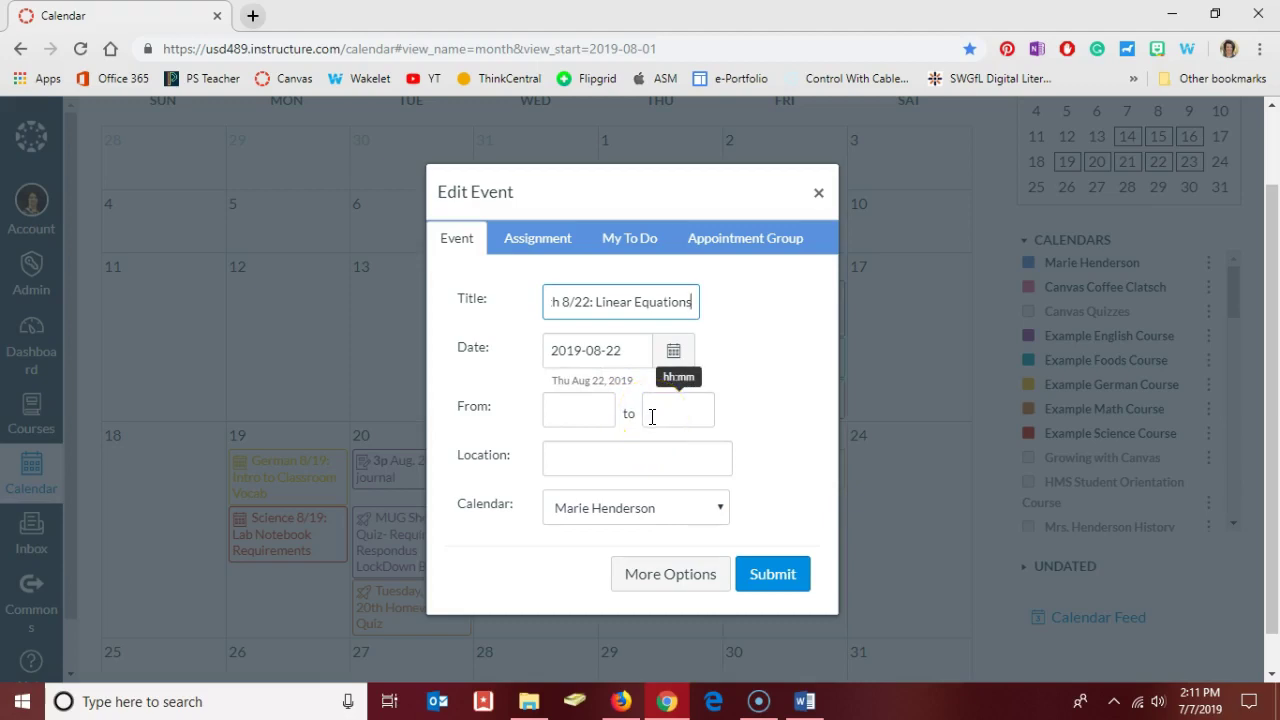
Step: Assign the event to the Example Math Course calendar and open its full editing page
click(621, 463)
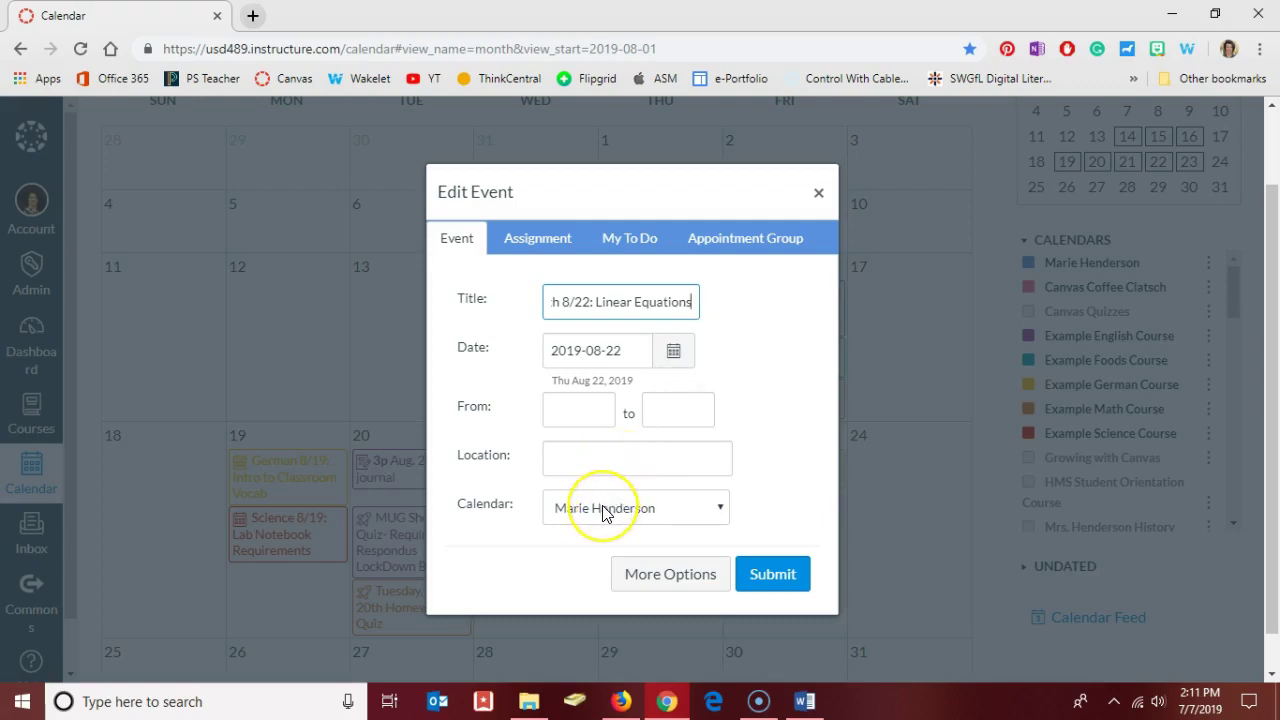
click(604, 508)
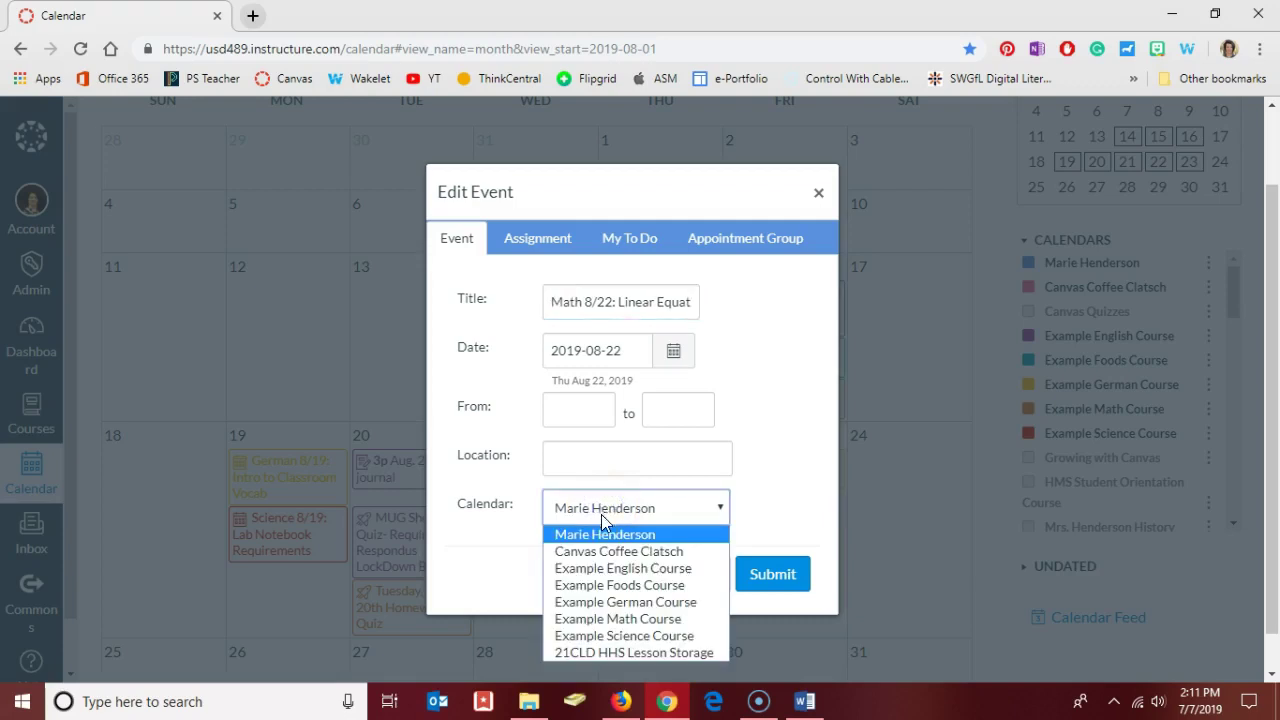
click(596, 619)
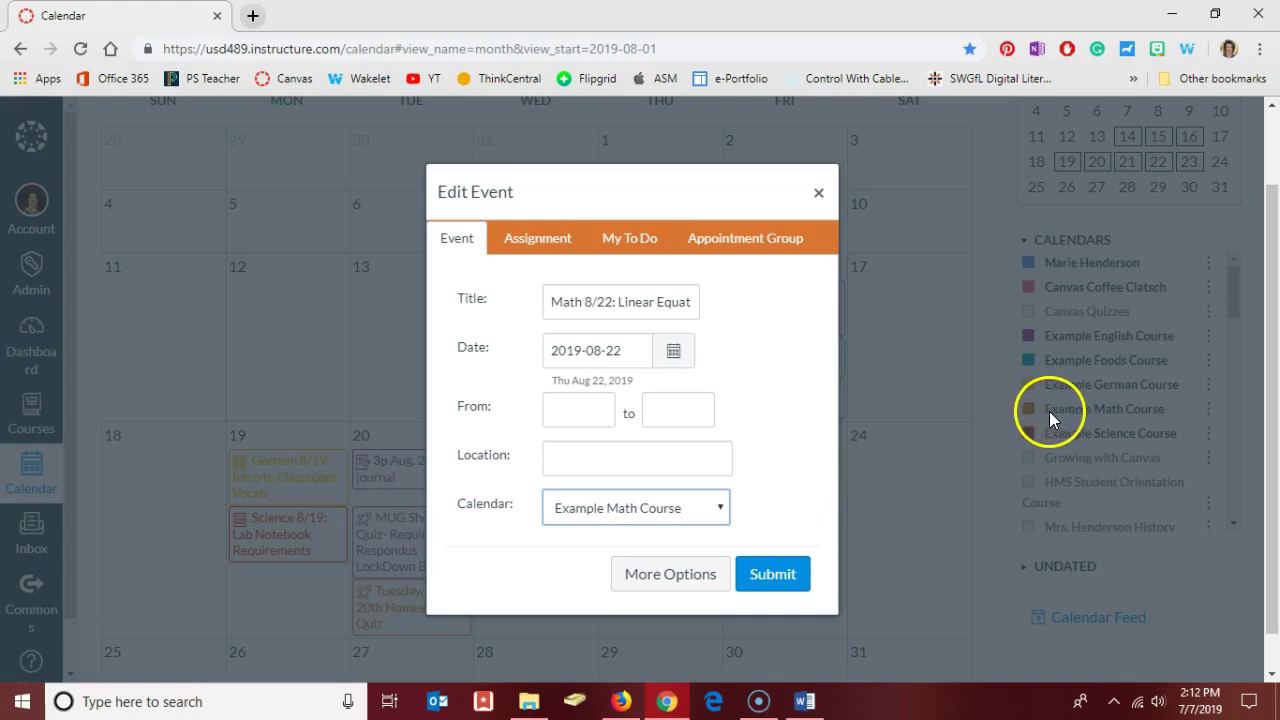
click(660, 588)
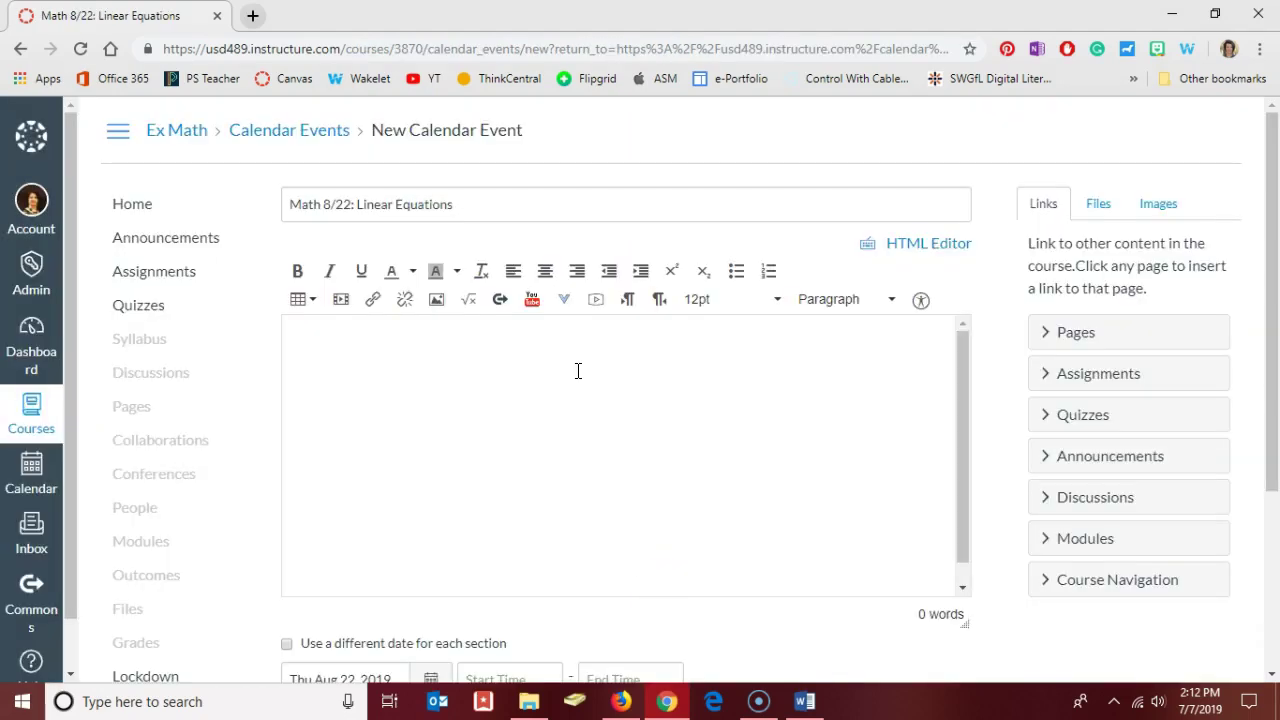
Step: Show the course files and enter "Handout" in the event description
click(310, 352)
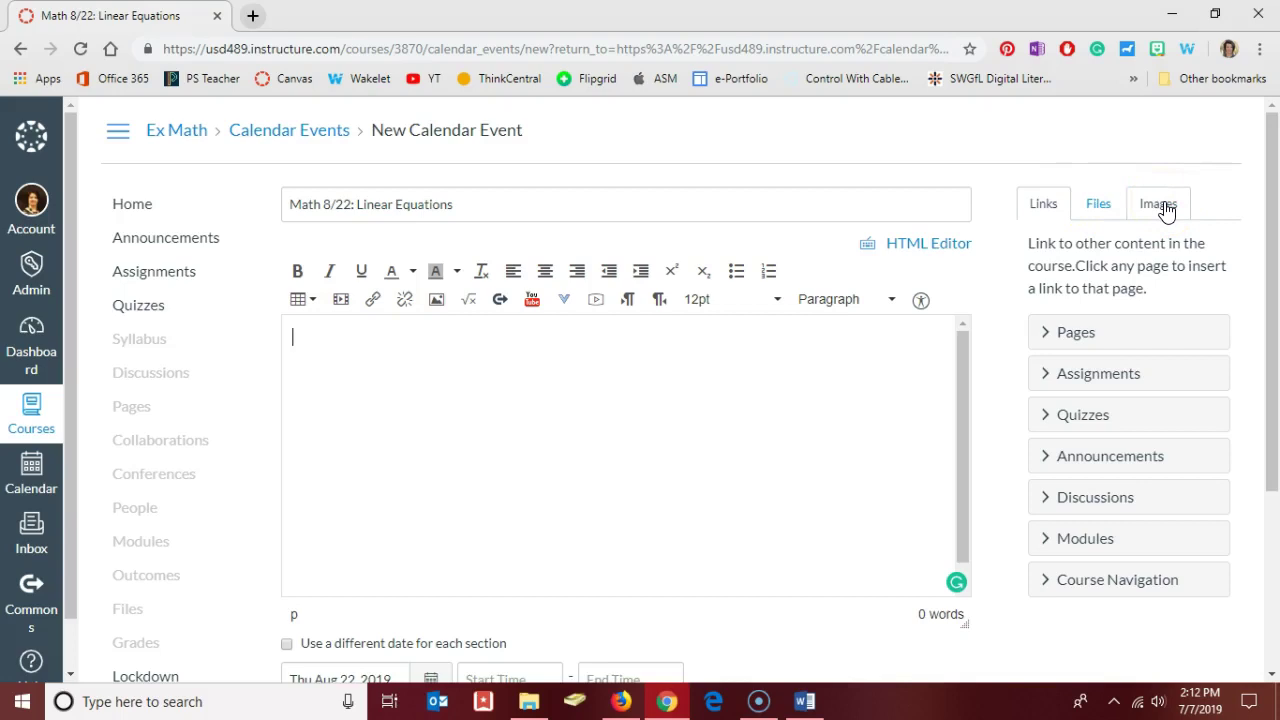
click(1097, 210)
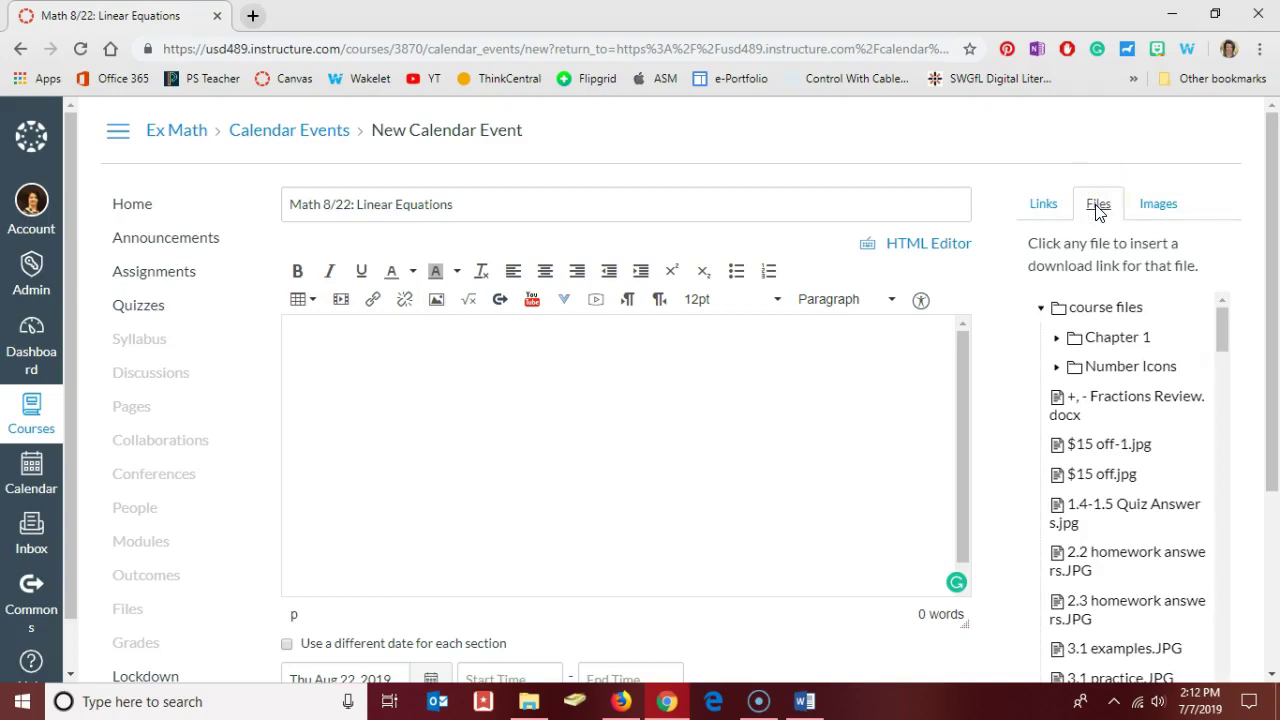
click(752, 357)
text(Handout)
click(368, 334)
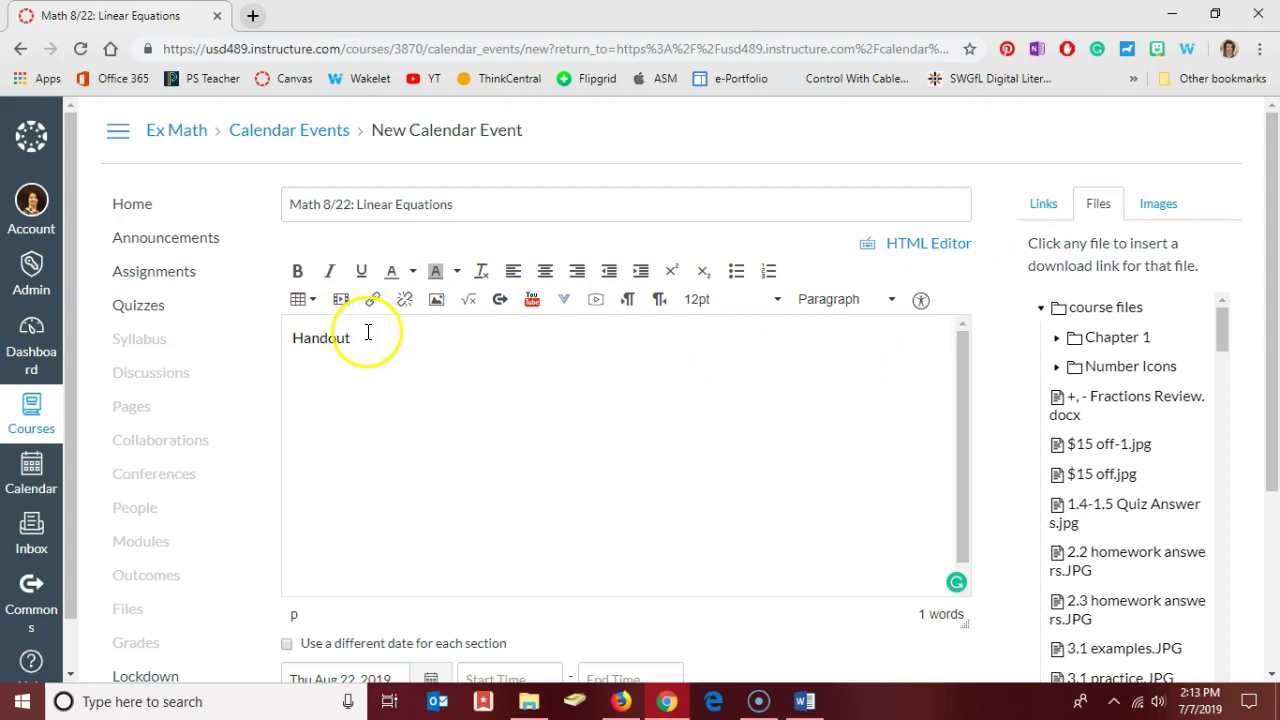
Step: Select the word "Handout" in the description and open the upload form for a new course file
drag(357, 337, 291, 341)
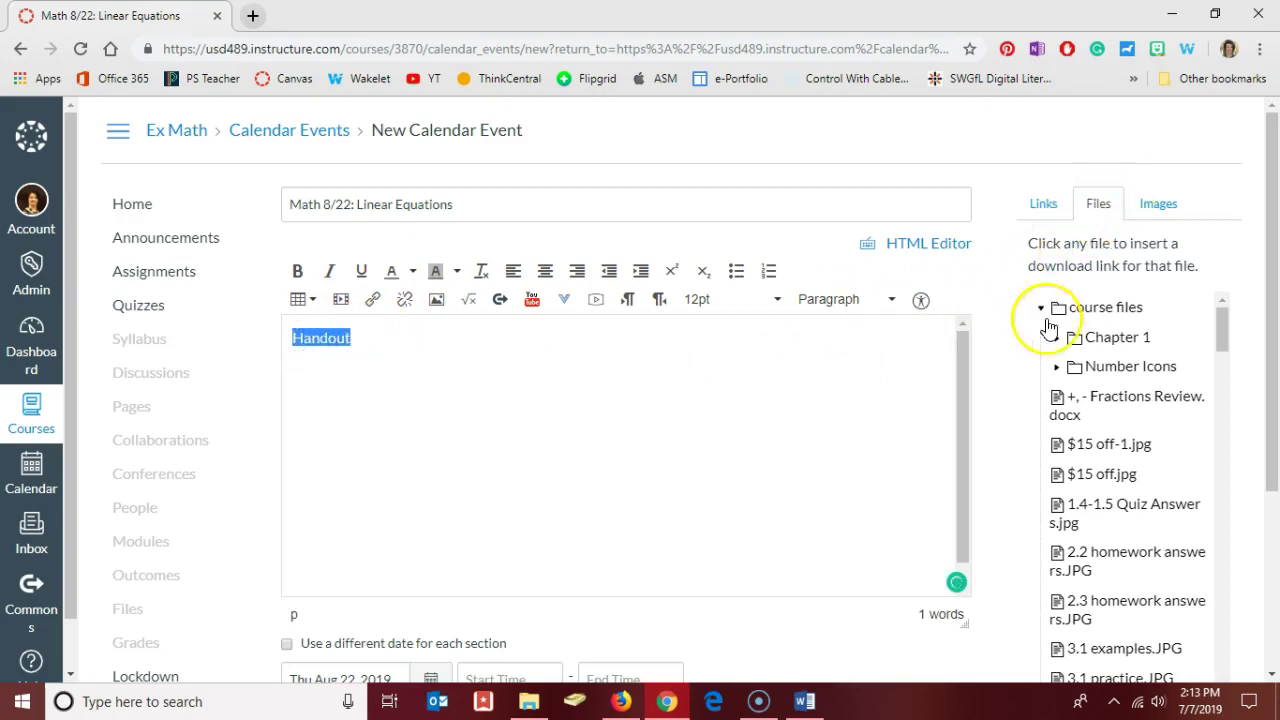
scroll(1020, 366, down, 1)
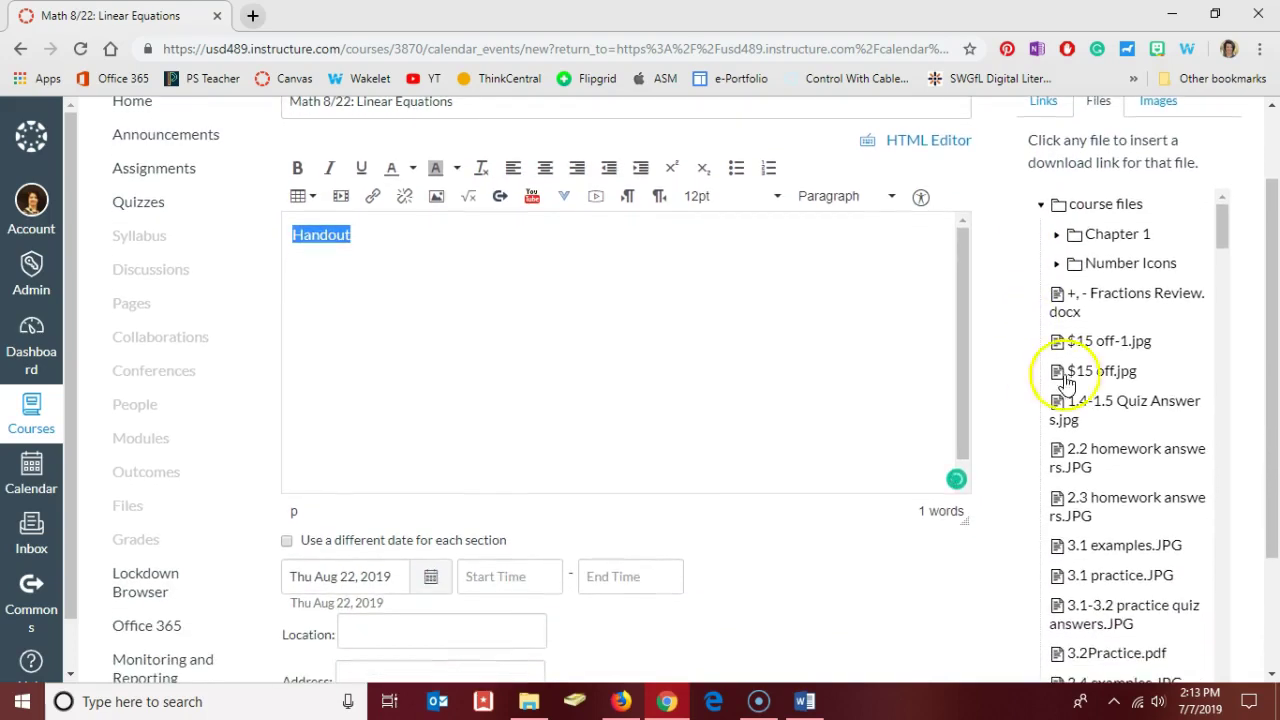
scroll(1110, 480, down, 1)
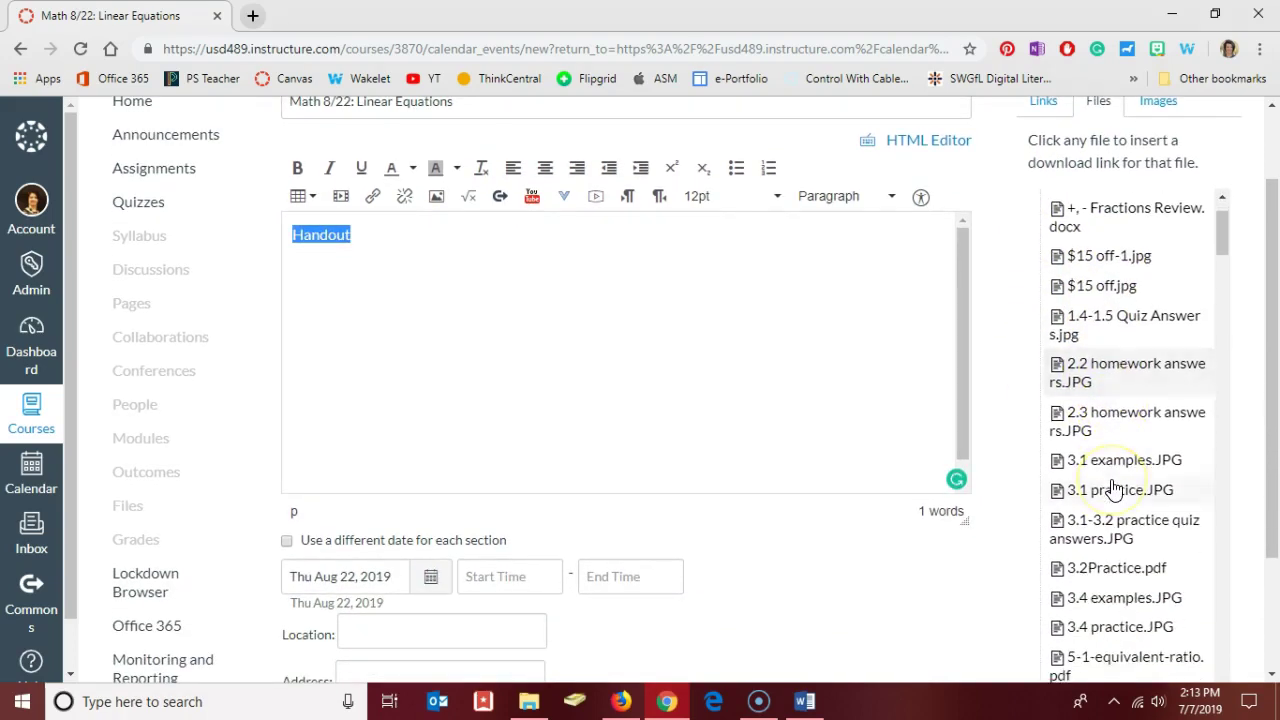
scroll(1016, 514, down, 2)
click(1094, 620)
click(1094, 620)
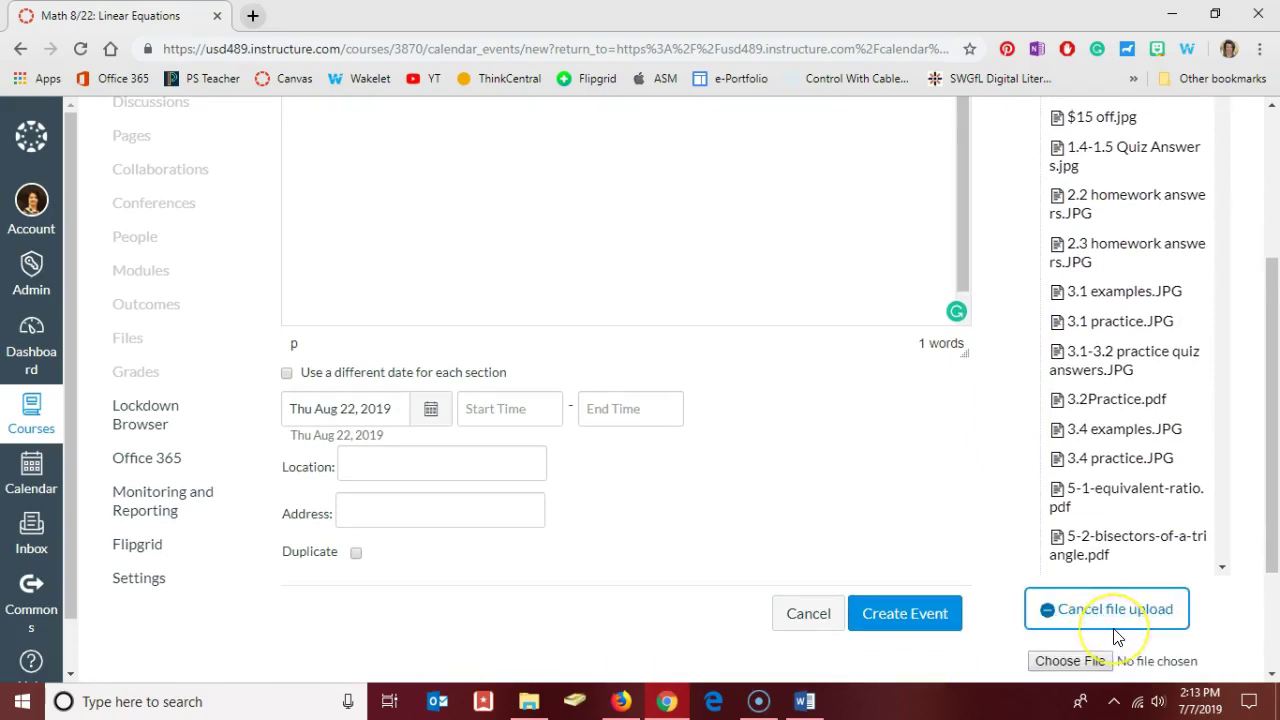
scroll(1110, 630, down, 1)
click(1088, 586)
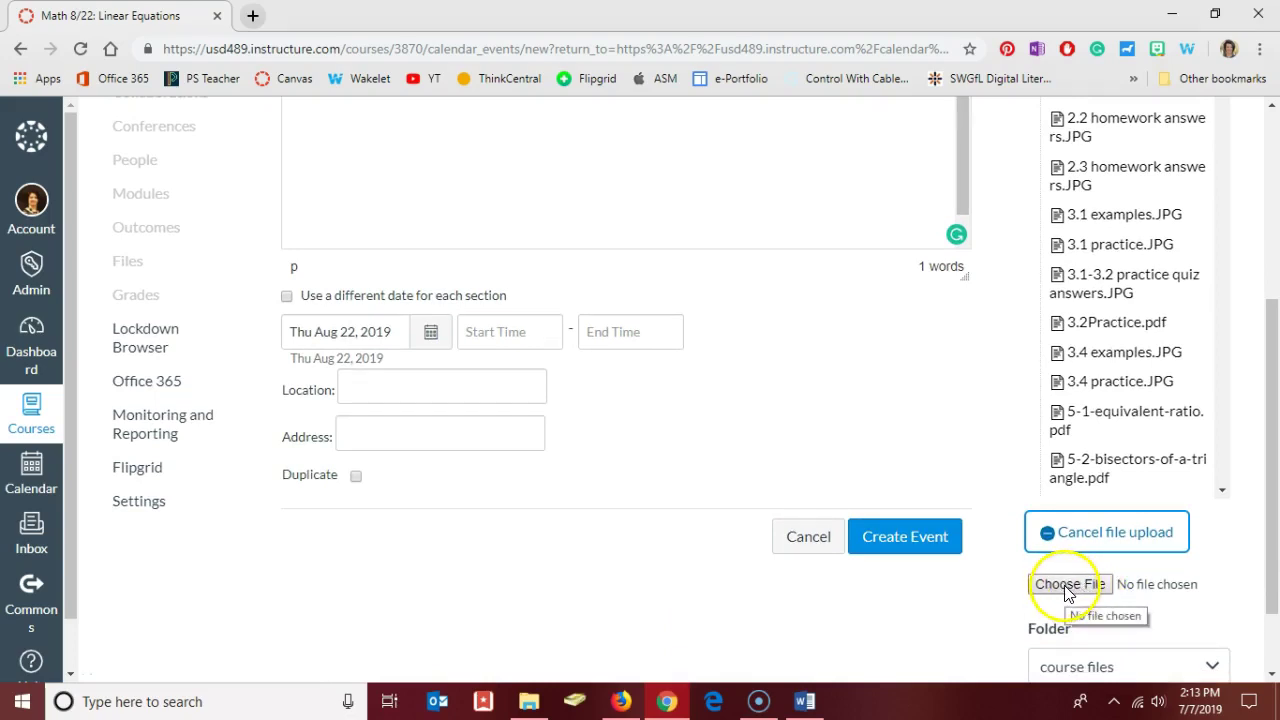
Step: Upload attachment.pdf from the Desktop into the course files folder, linking it to the selected "Handout" text
click(1068, 589)
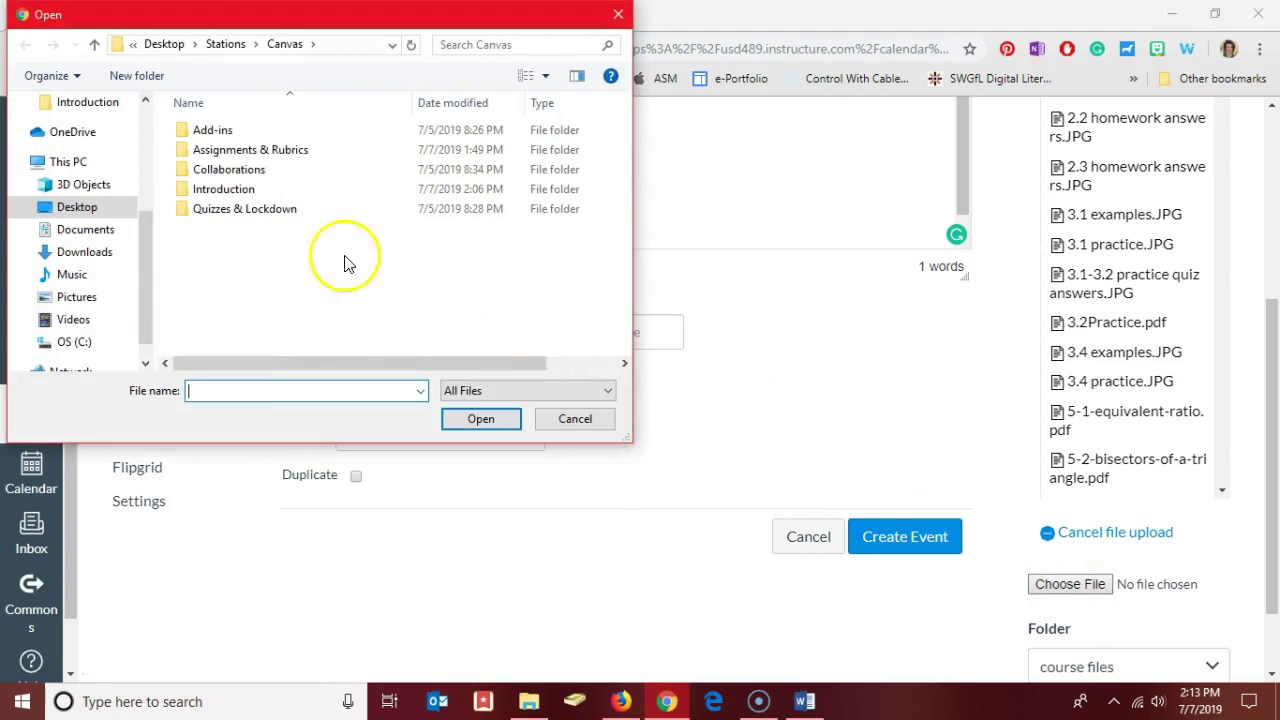
click(85, 217)
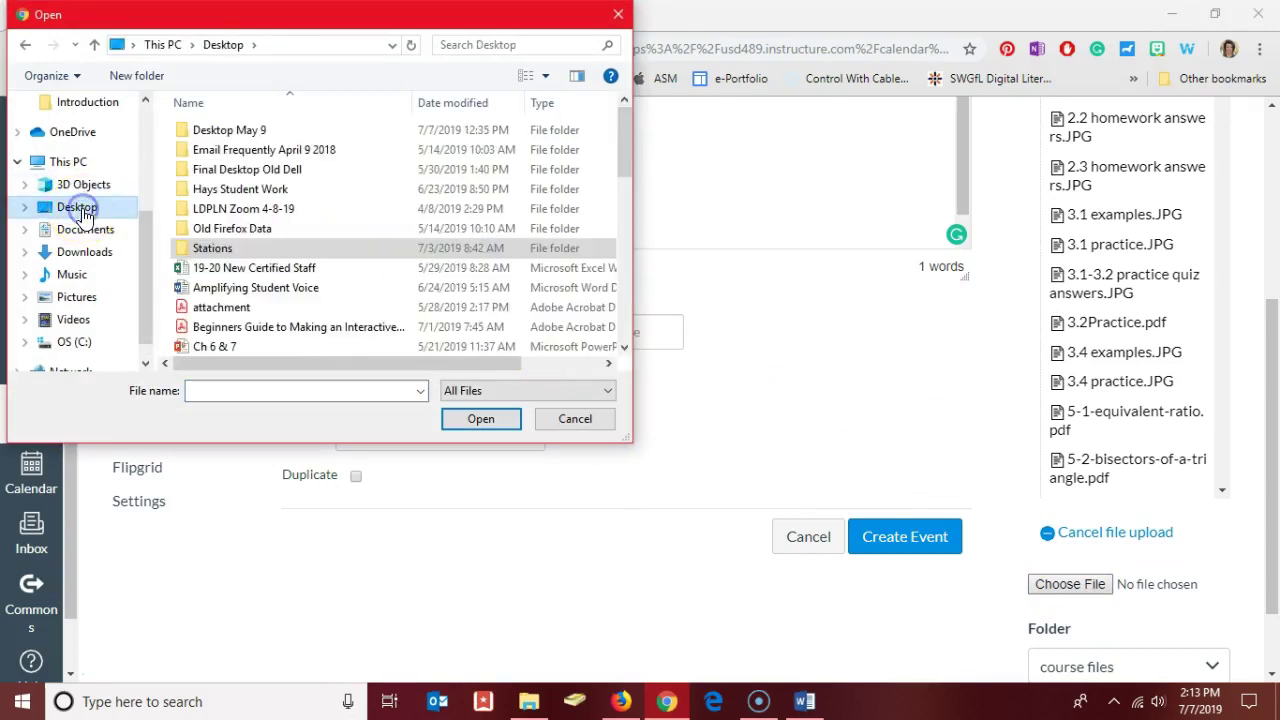
click(208, 312)
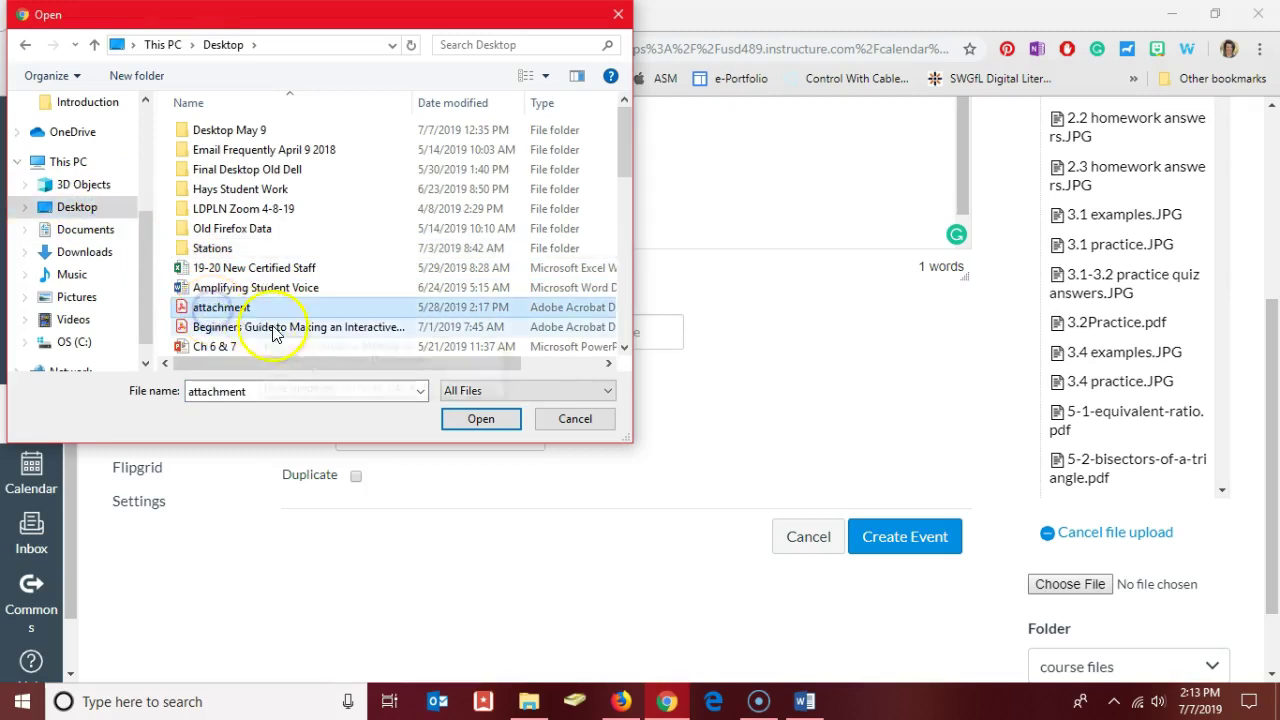
click(470, 419)
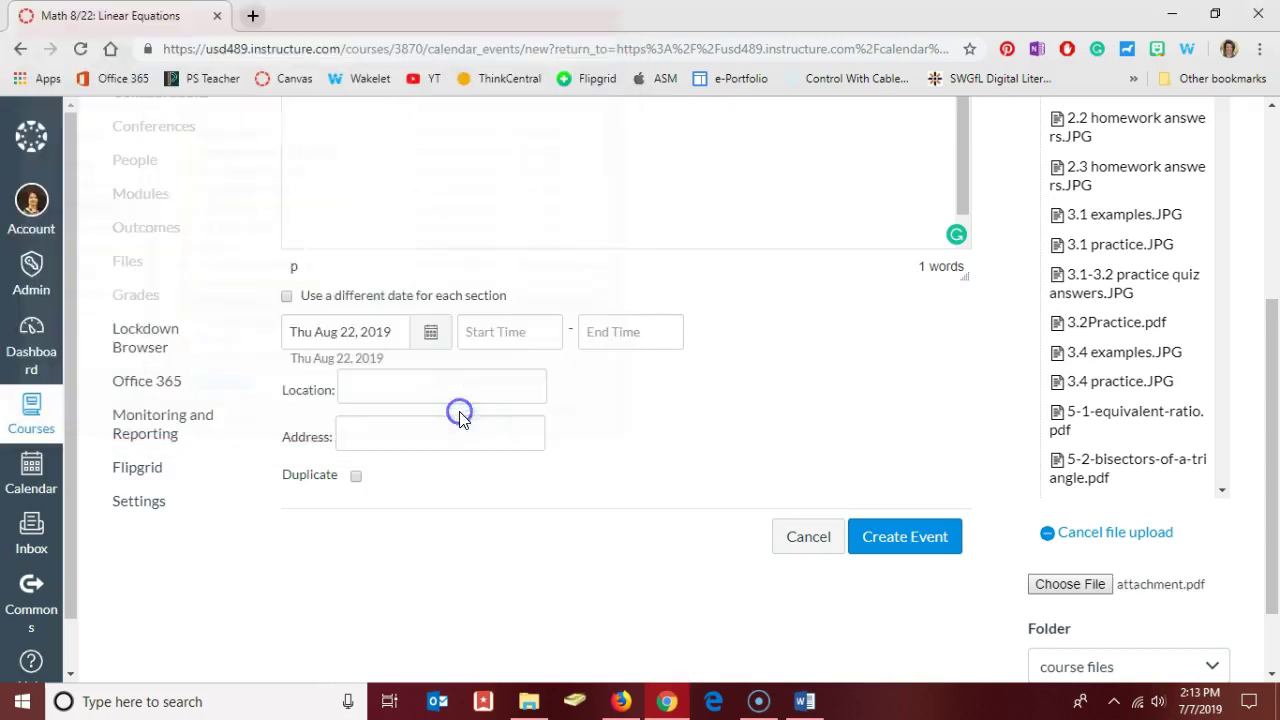
scroll(1085, 555, down, 2)
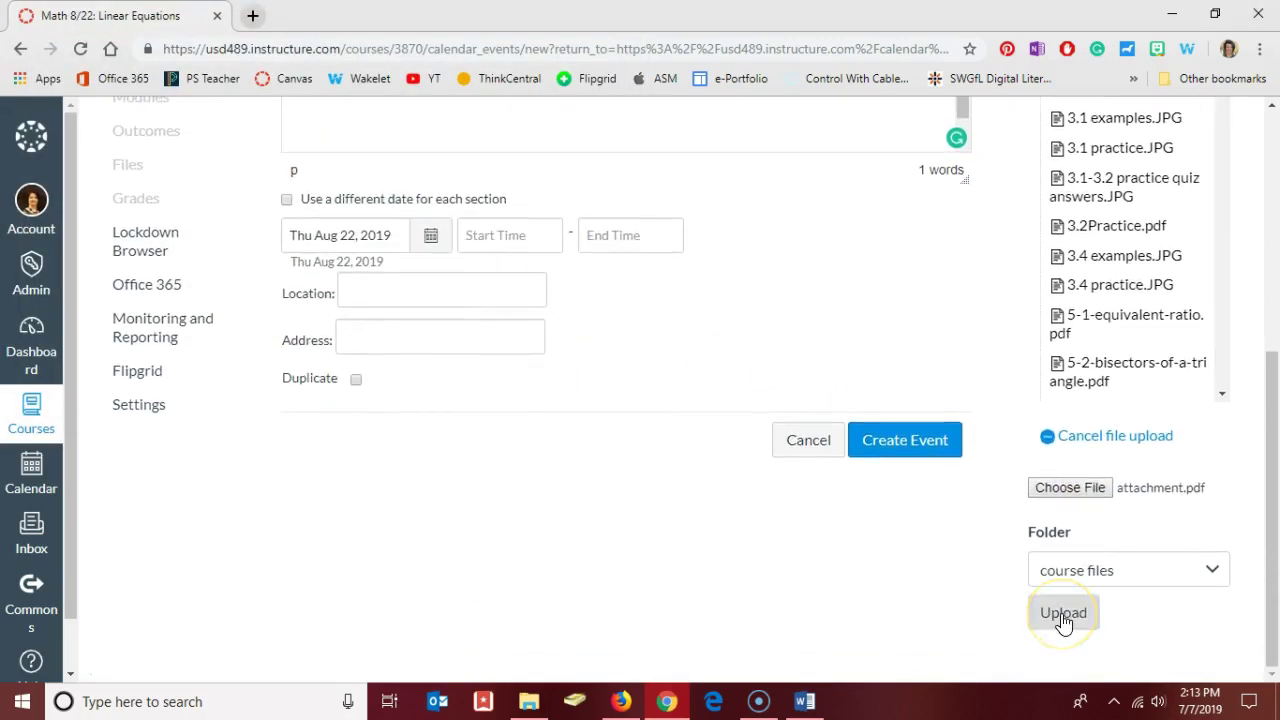
click(1063, 614)
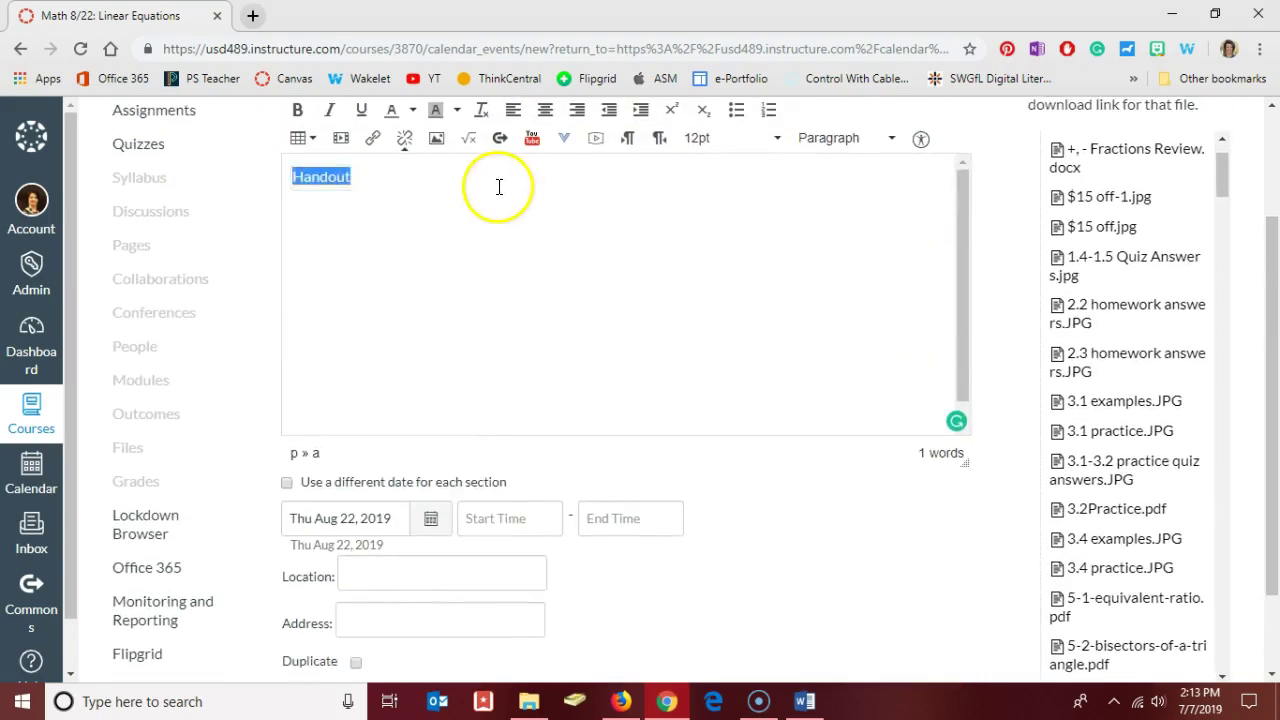
scroll(760, 495, down, 1)
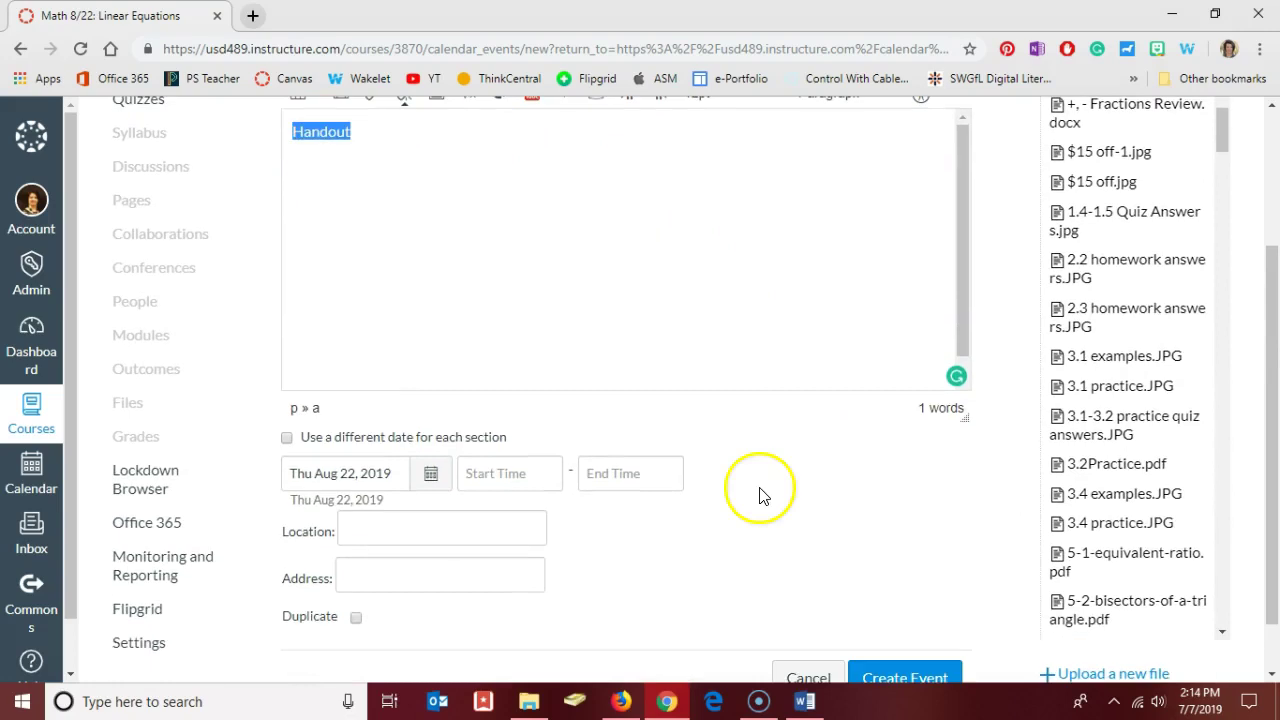
Step: Add the line "Instructions and etc." below the linked word "Handout" in the event description
click(377, 139)
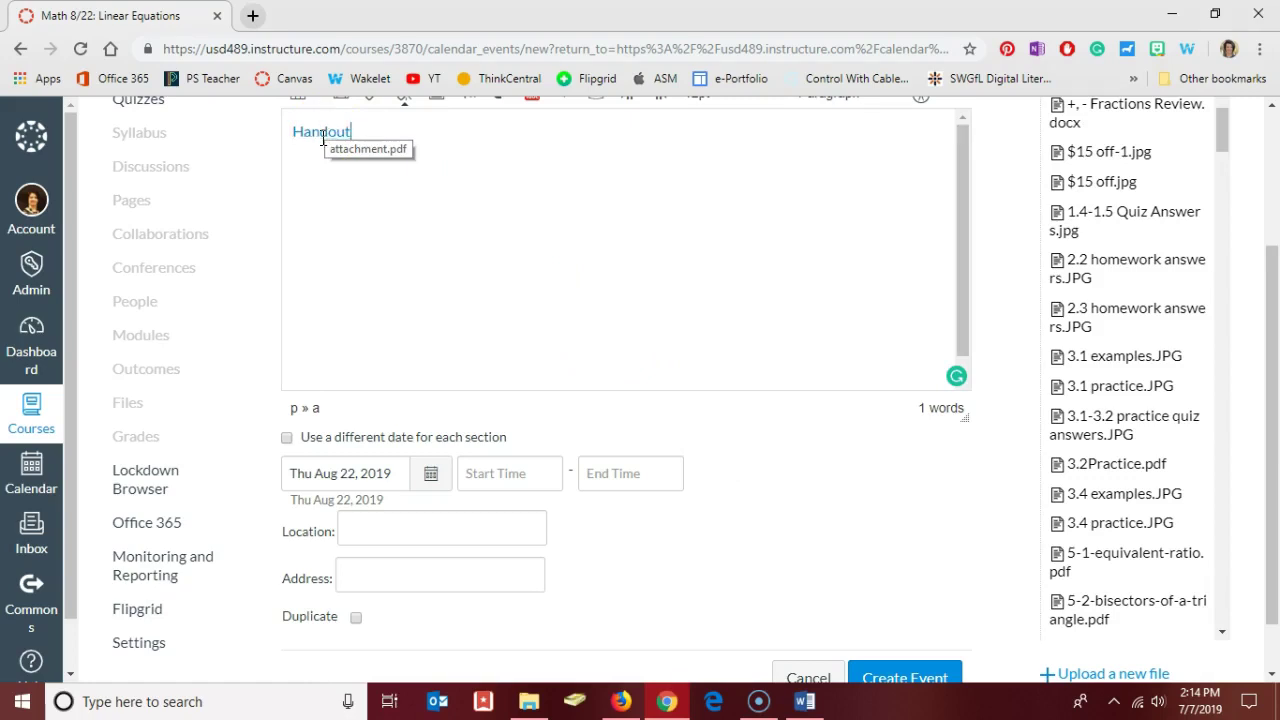
click(335, 184)
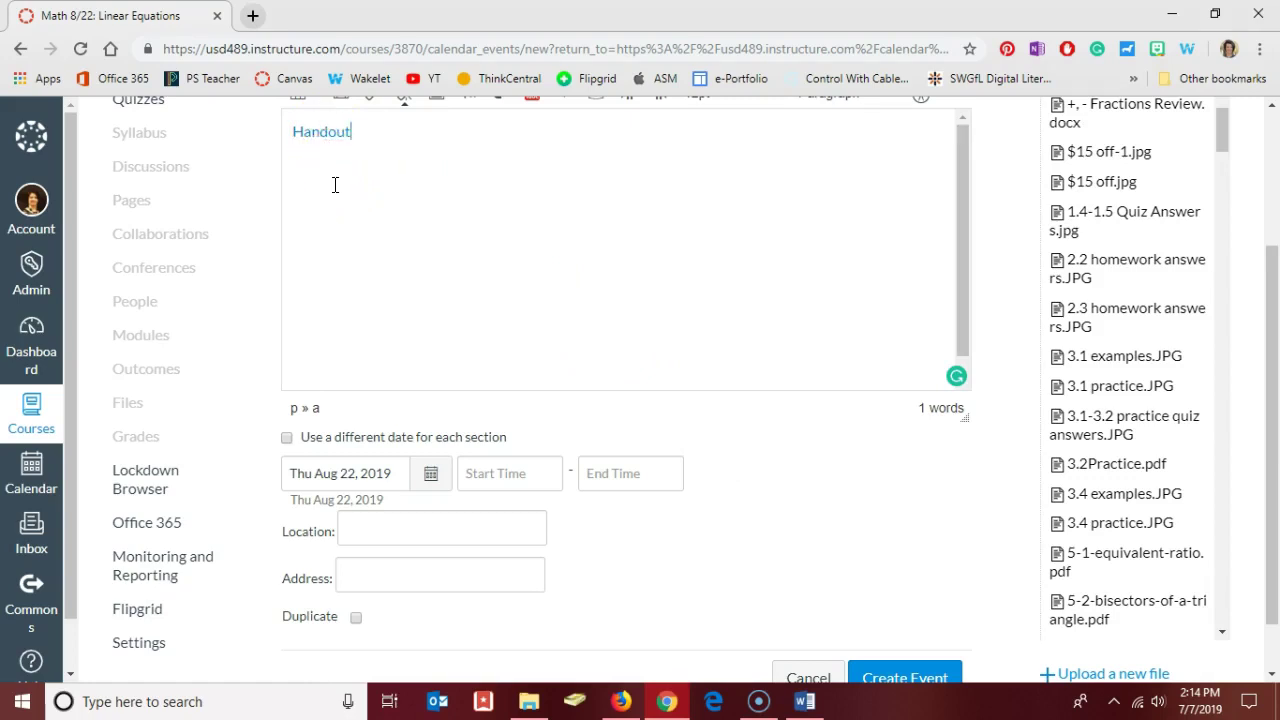
click(340, 194)
text(Instructions and etc.)
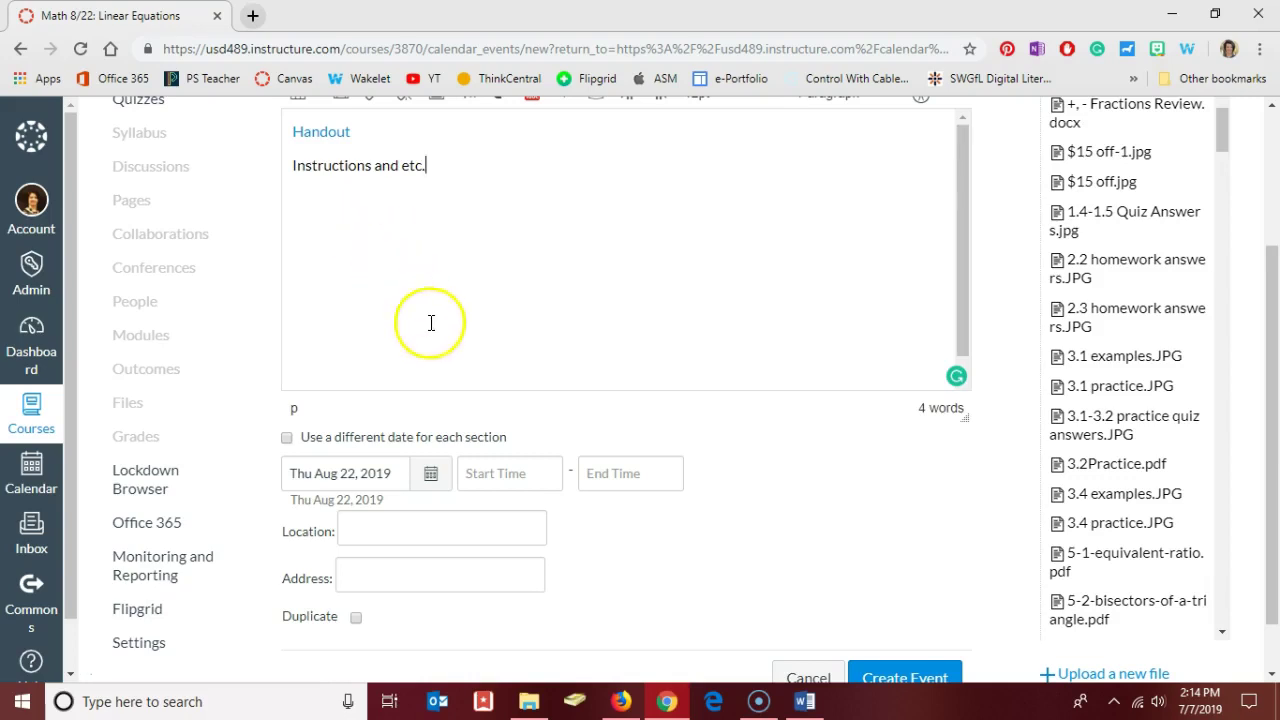
Step: Create the Math 8/22: Linear Equations event and open its details from August 22 on the calendar
scroll(558, 441, down, 1)
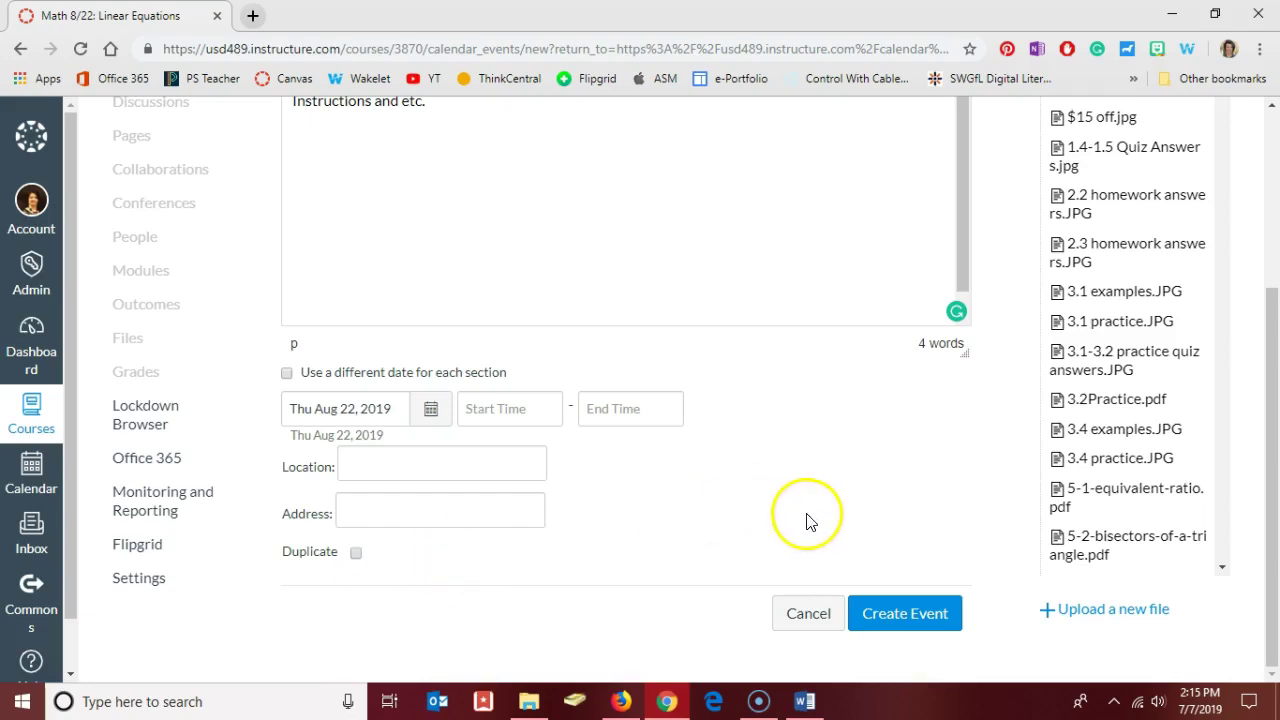
click(897, 620)
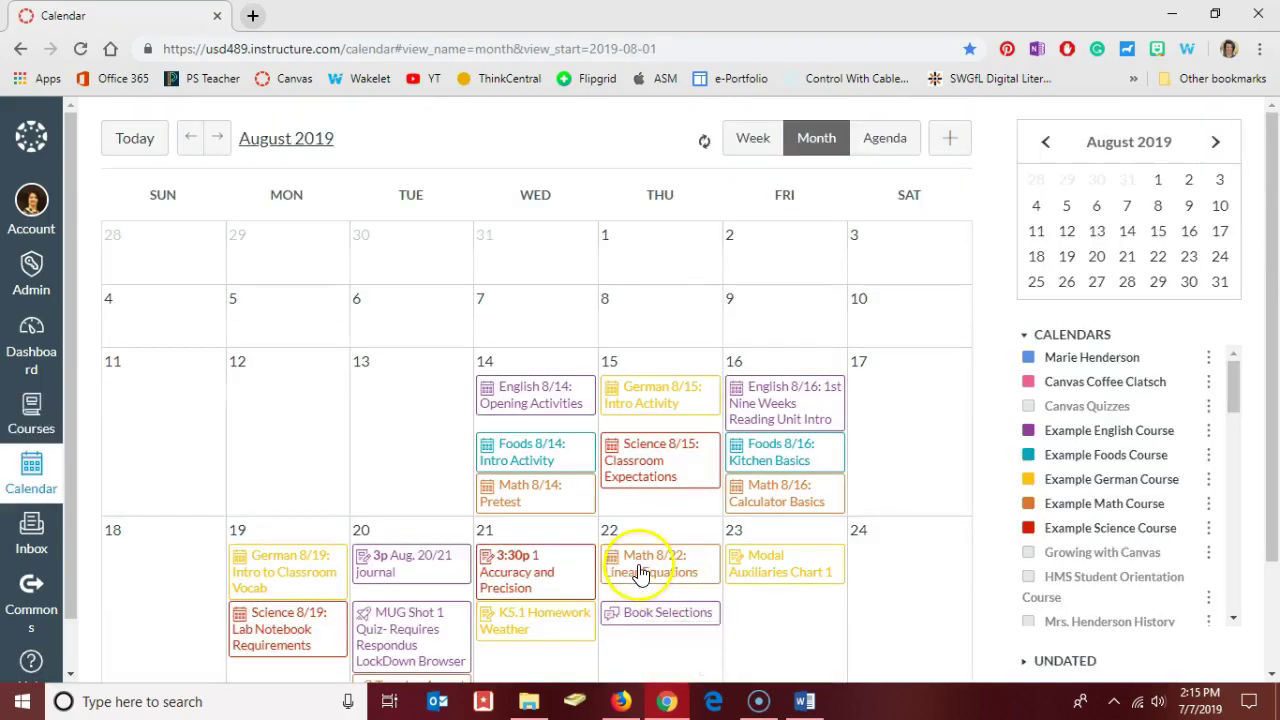
click(641, 570)
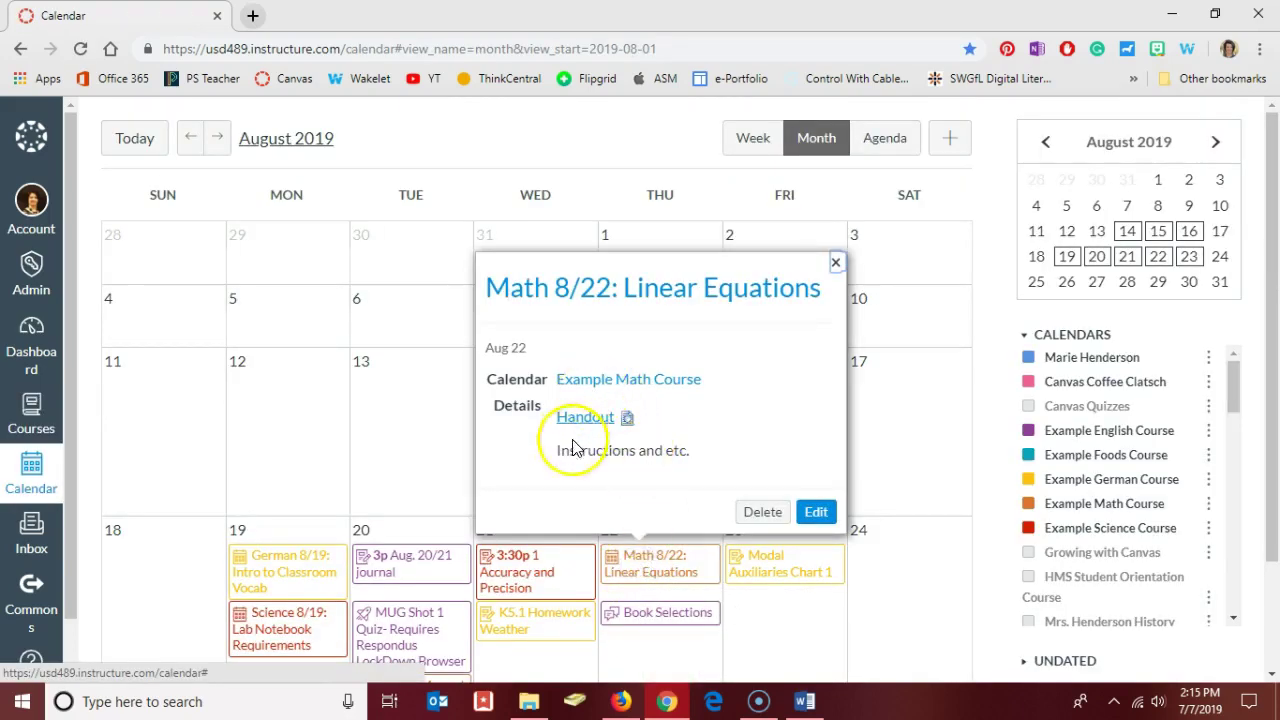